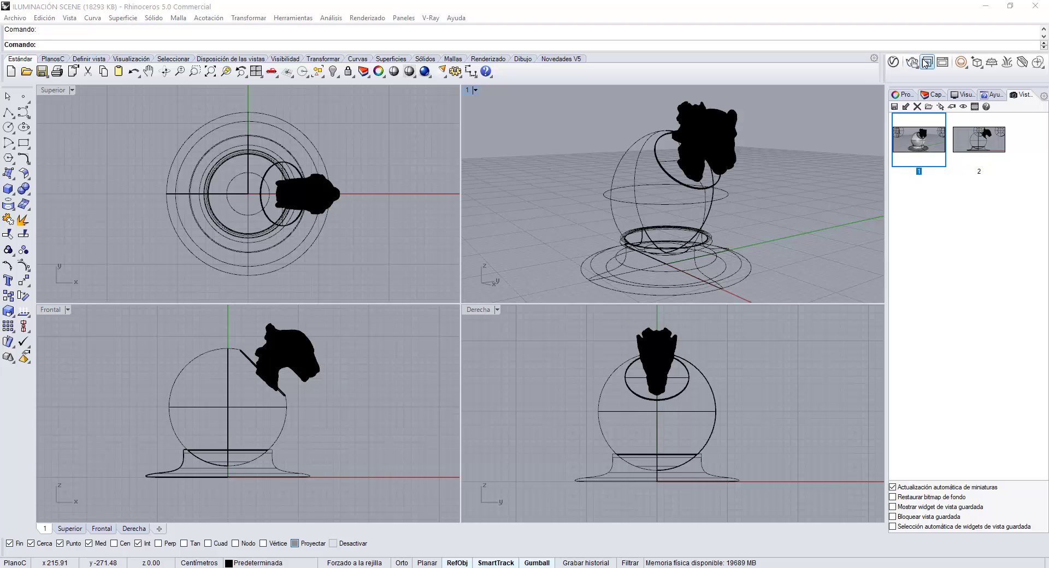
click(894, 62)
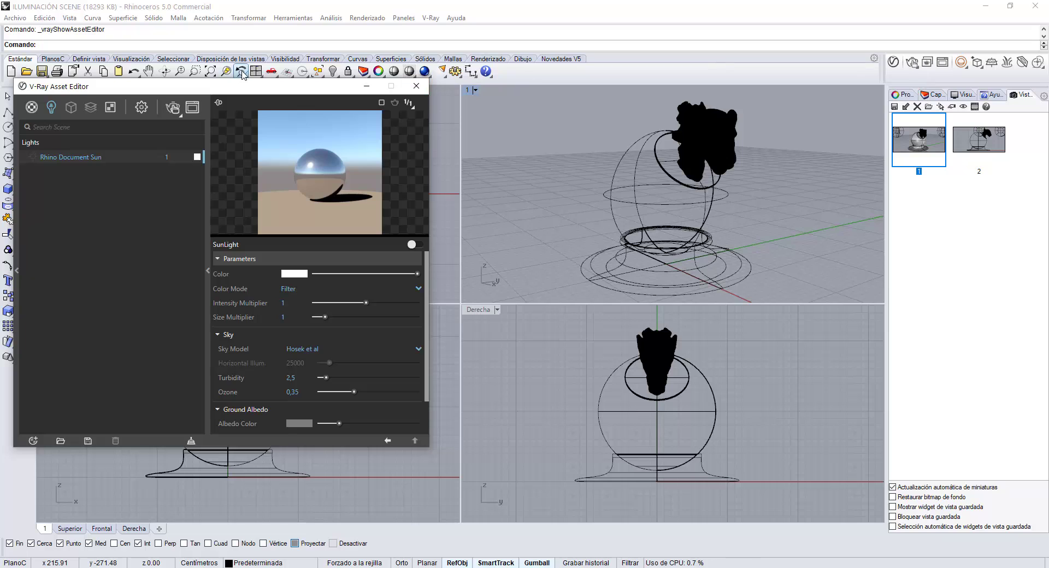
drag(255, 89, 318, 97)
click(479, 93)
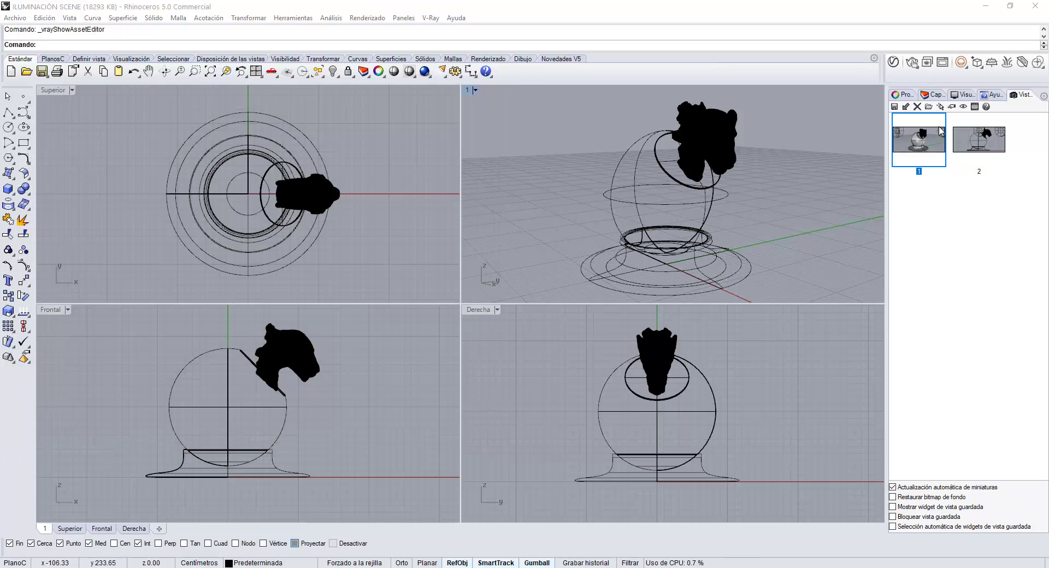
Step: Place a V-Ray dome light using the at-point option in the Superior view, beside the model on the positive Y side
click(965, 65)
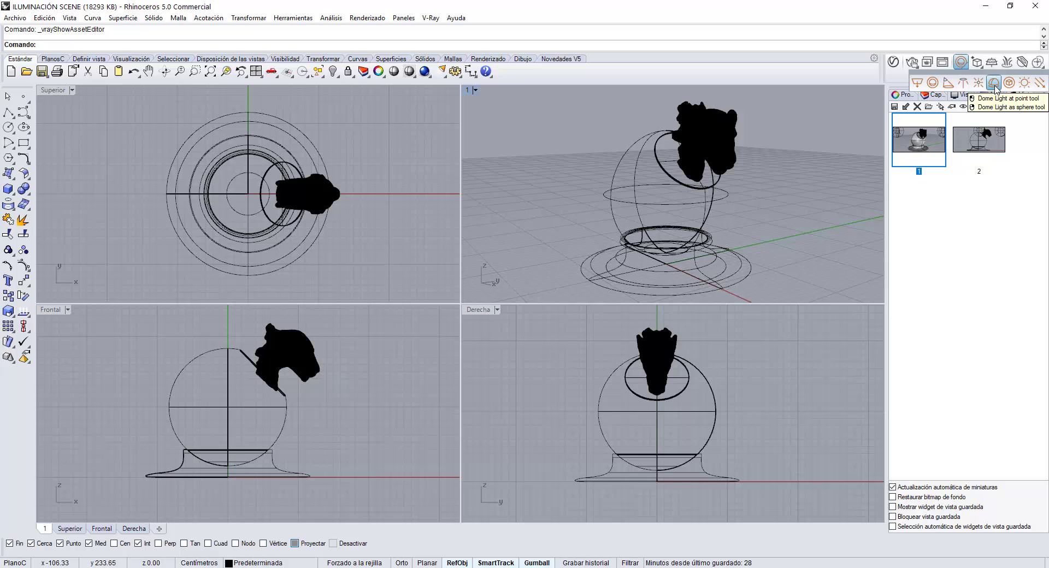
click(995, 89)
scroll(246, 230, down, 2)
scroll(247, 232, down, 5)
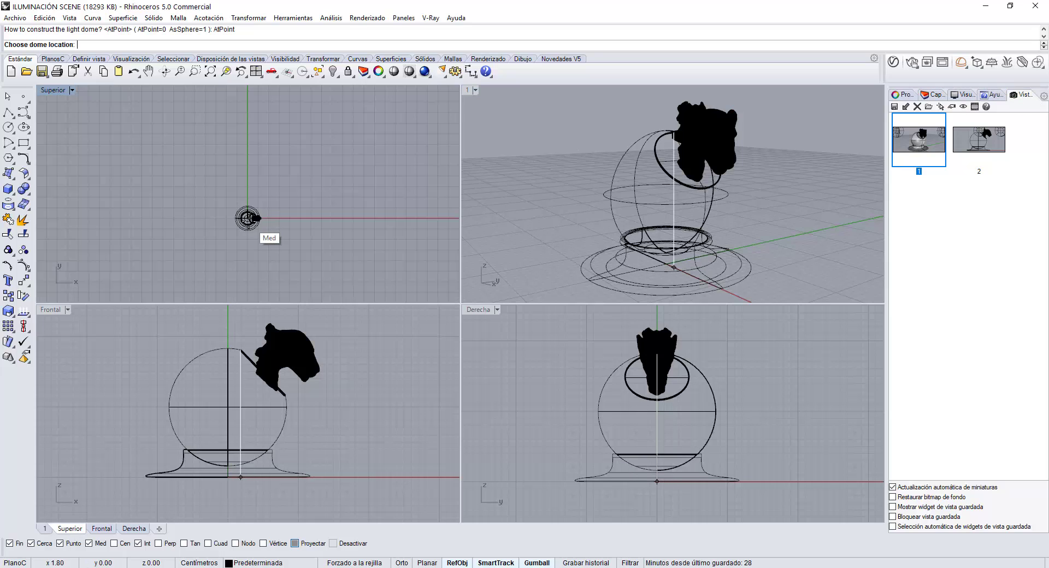
click(246, 189)
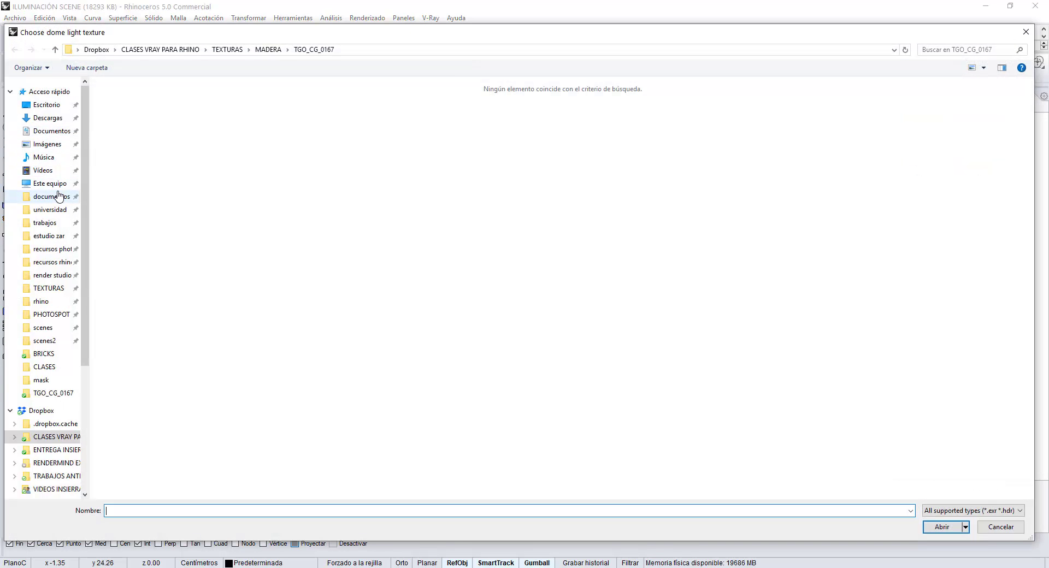
Step: Load paul_lobe_haus_8k from the LIBRERÍA hdri interior folder in CLASES VRAY PARA RHINO as the dome light texture
scroll(60, 210, down, 1)
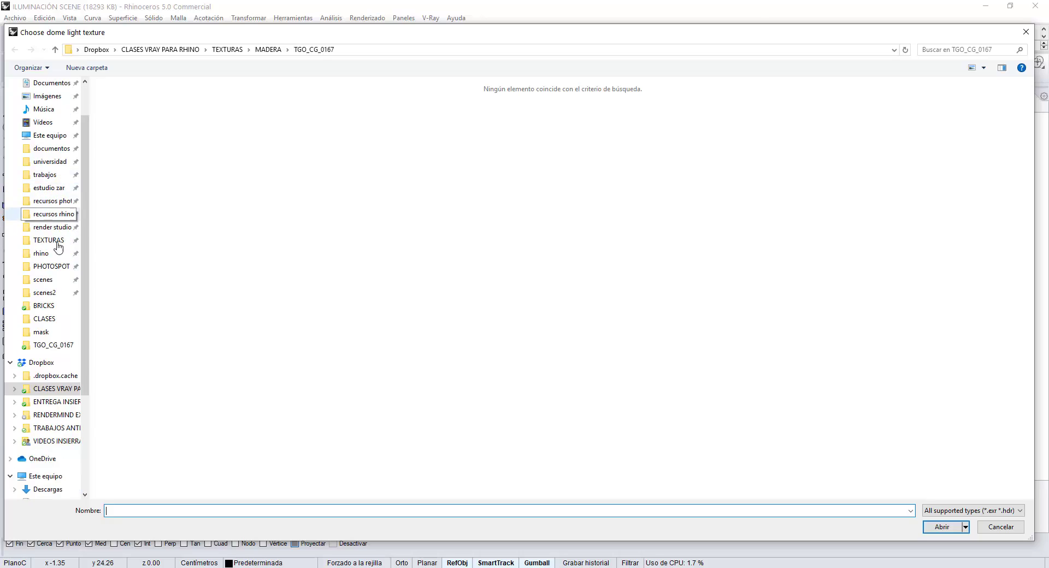
scroll(69, 277, up, 1)
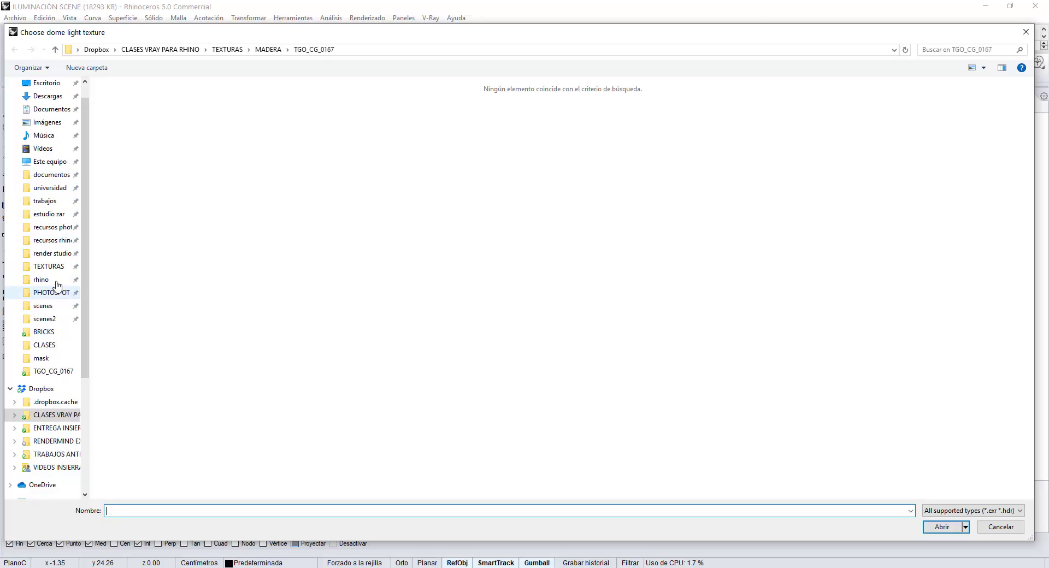
click(50, 331)
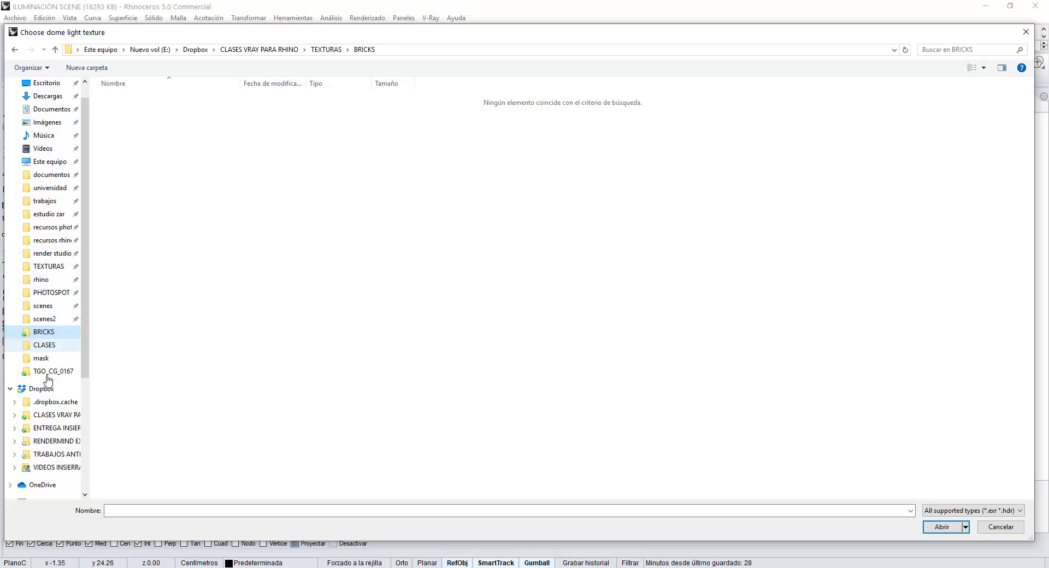
click(57, 415)
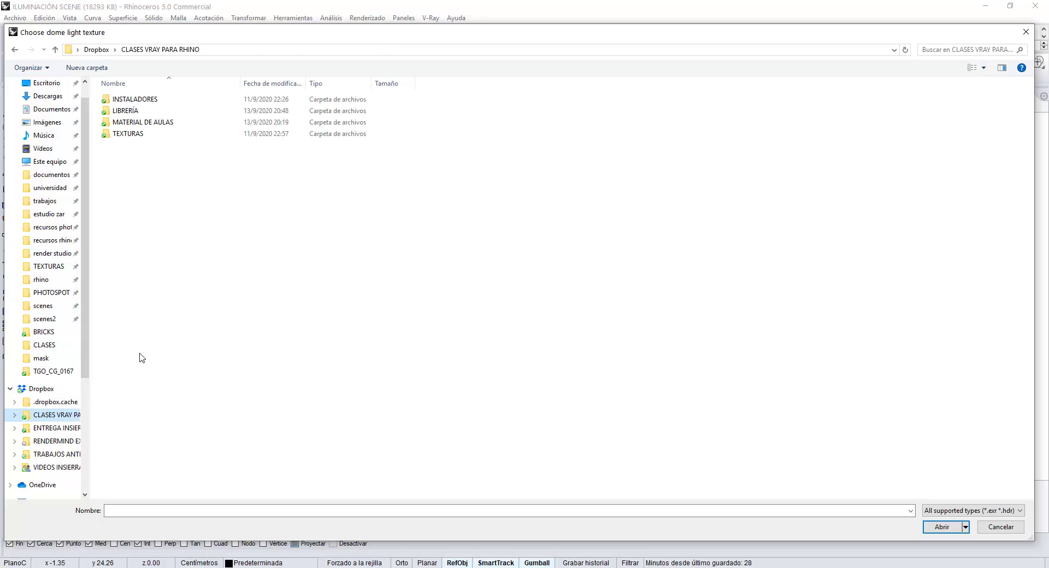
double_click(147, 113)
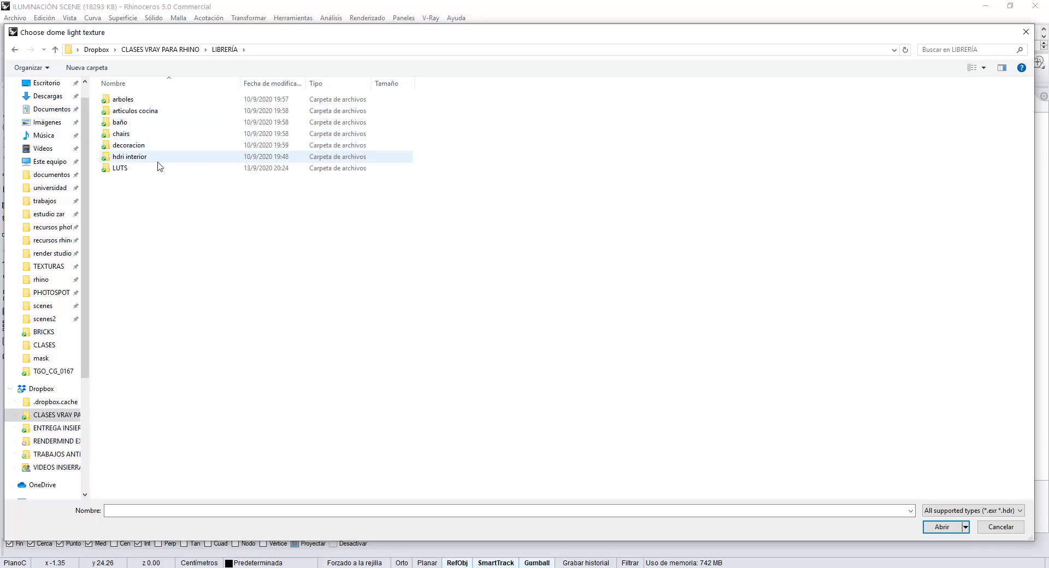
double_click(131, 157)
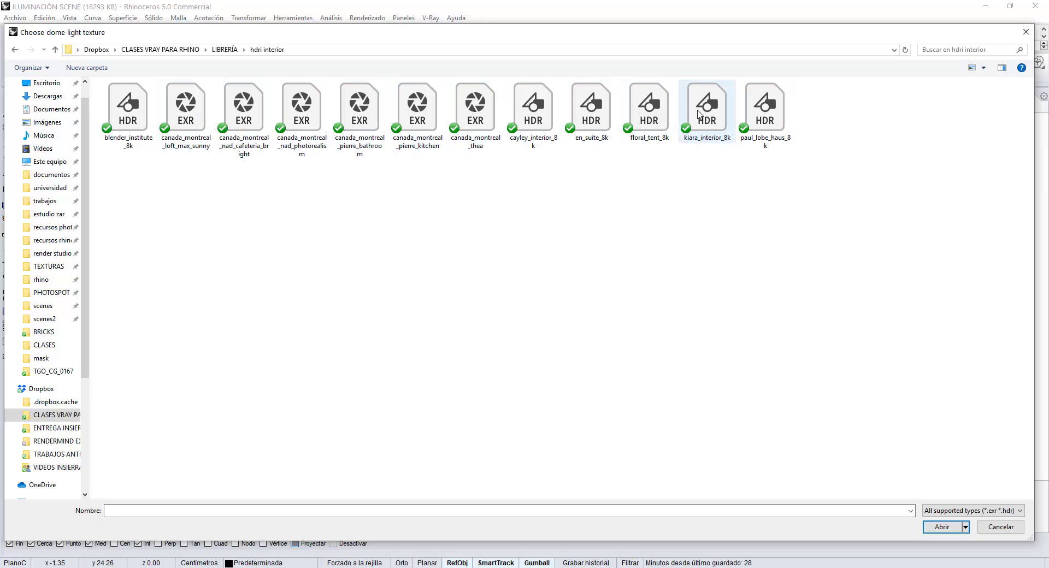
double_click(765, 112)
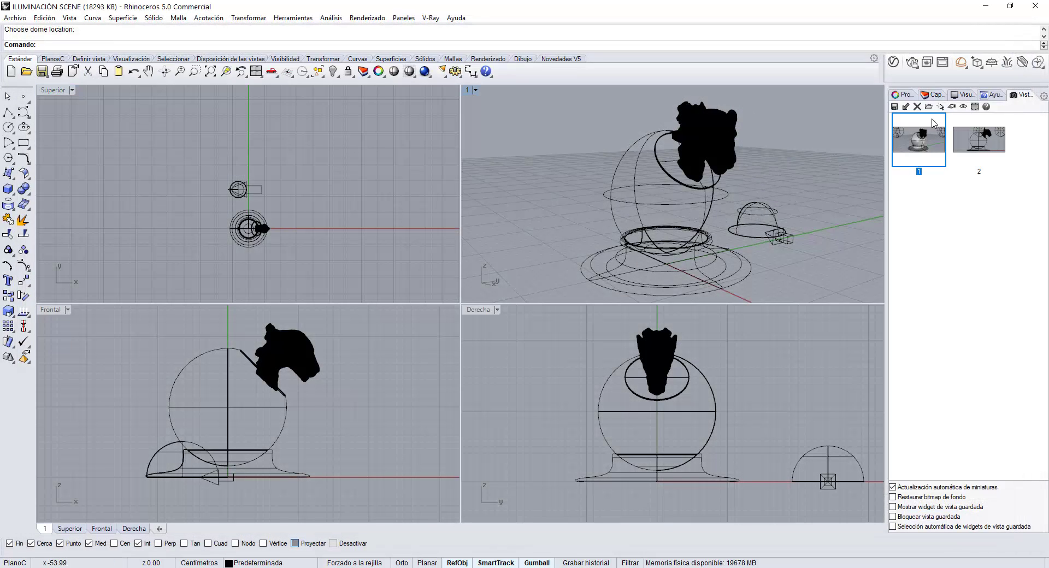
Step: Start an interactive V-Ray render and orbit the perspective view to check the HDR background behind the model
click(910, 63)
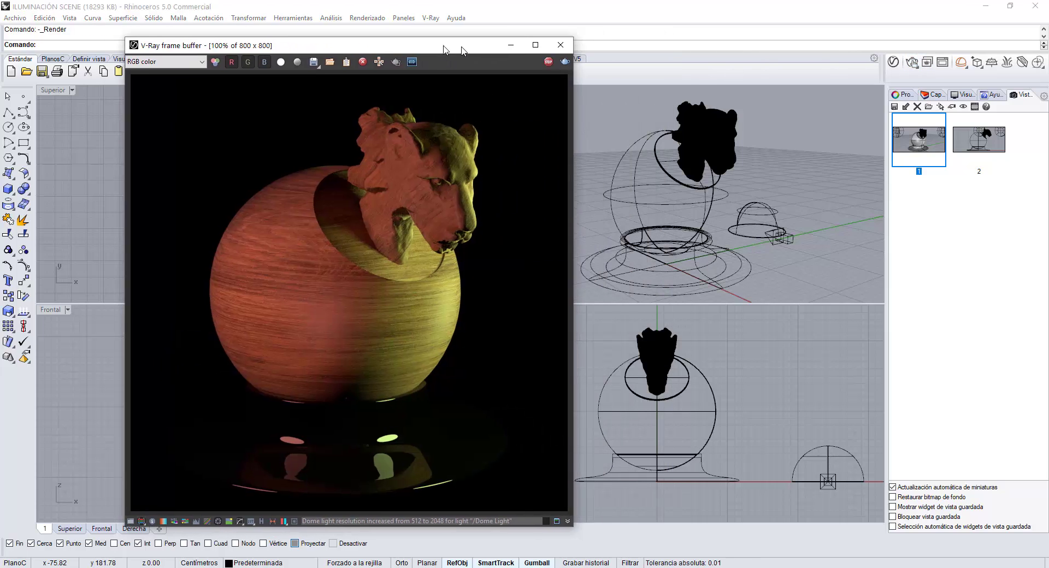
drag(462, 51, 442, 49)
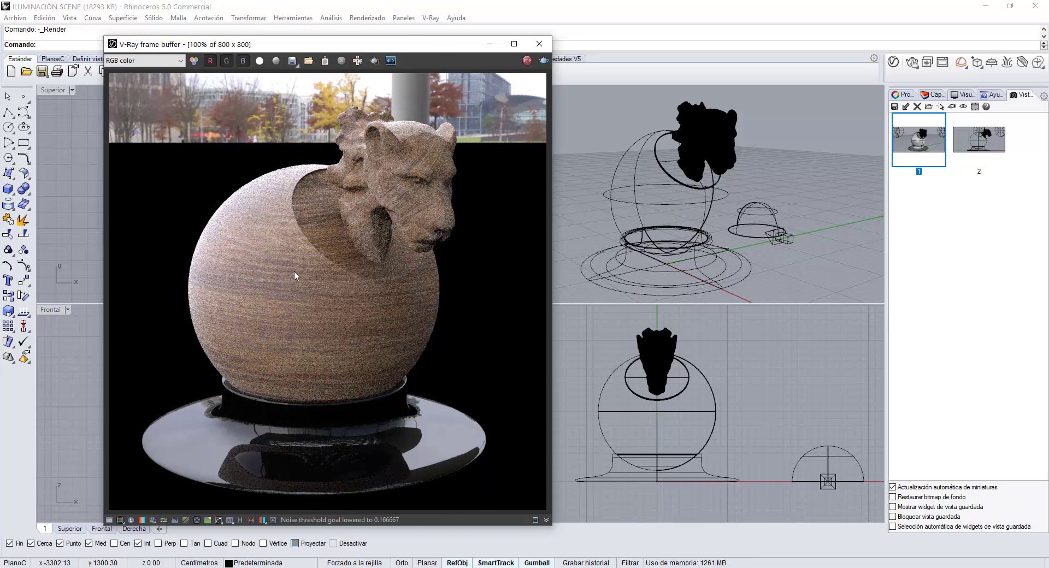
right_drag(684, 228, 698, 166)
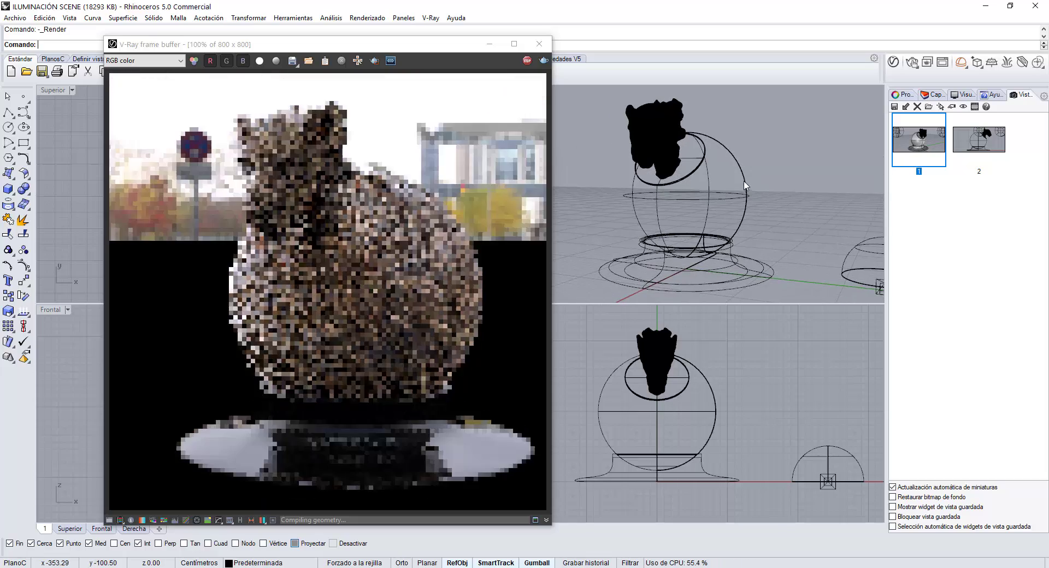
Step: Change the Dome Light's shape to Sphere in the V-Ray Asset Editor and close the editor
drag(387, 47, 675, 65)
click(894, 63)
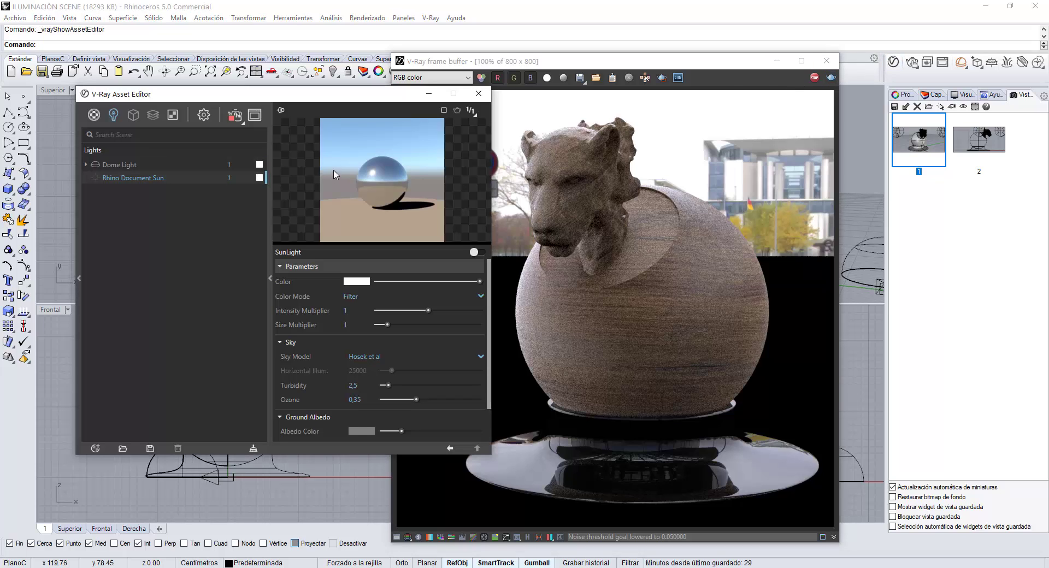
drag(325, 100, 267, 100)
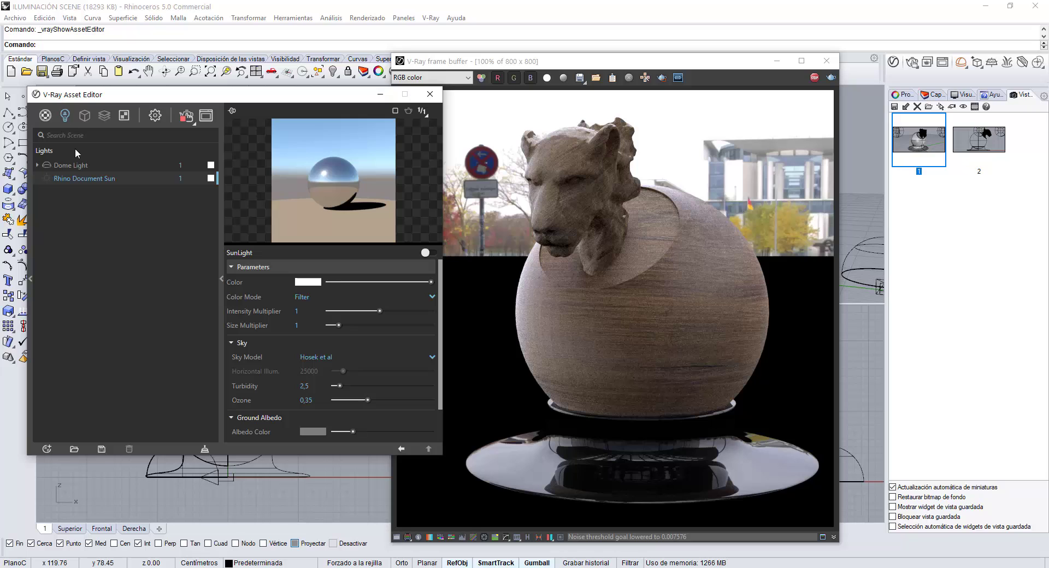
click(100, 166)
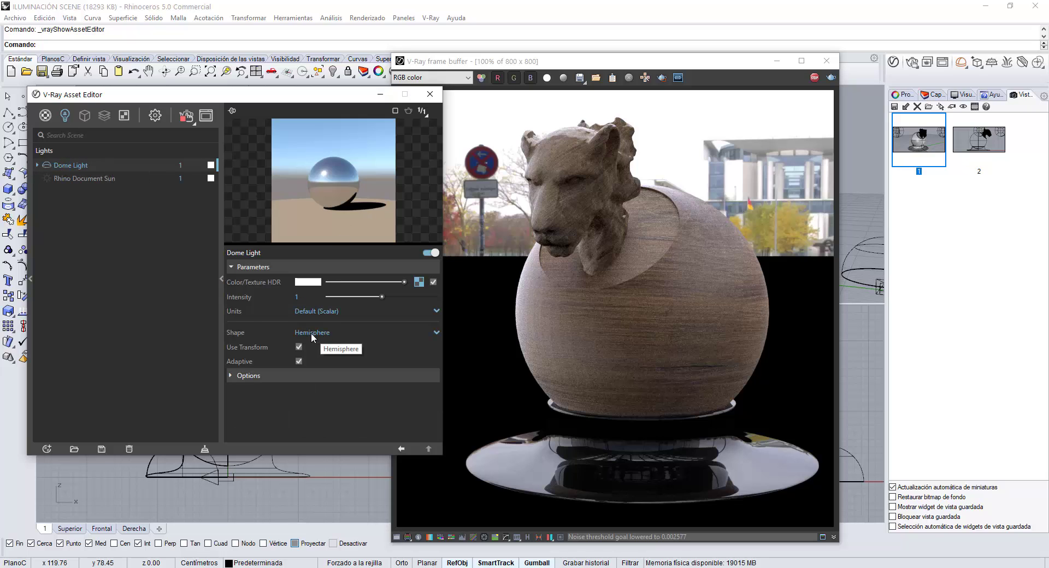
click(325, 334)
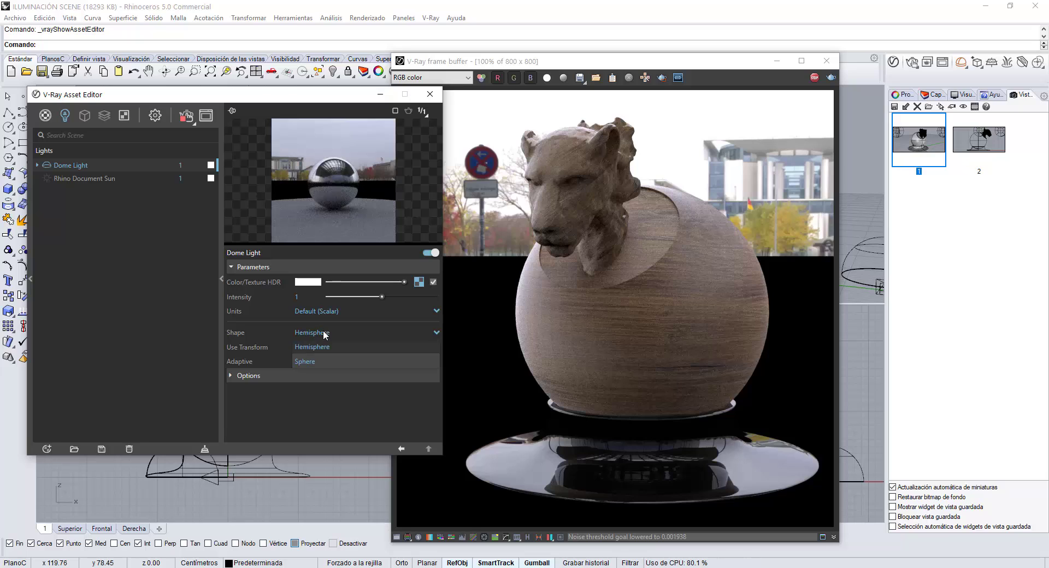
click(323, 360)
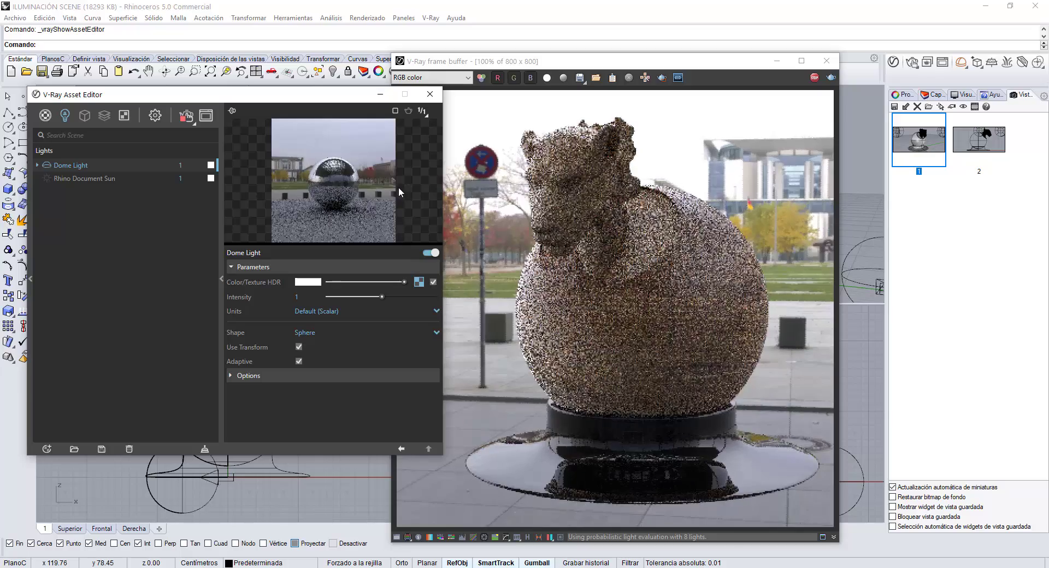
click(430, 94)
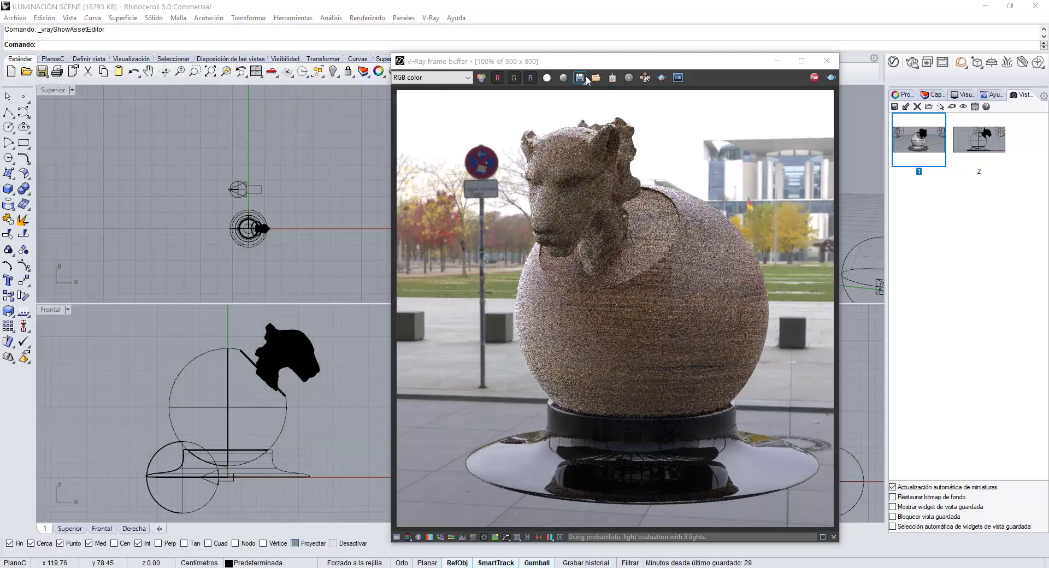
Step: Examine the HDR environment and its reflections around the model from several angles in the live render
drag(546, 61, 204, 69)
right_drag(762, 248, 757, 199)
right_drag(668, 218, 701, 187)
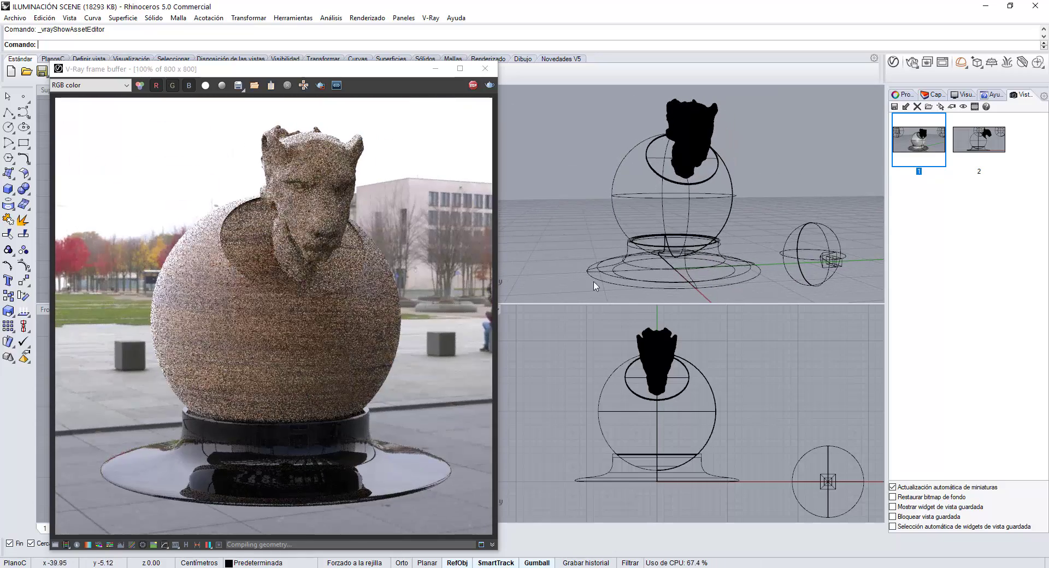
right_drag(667, 246, 731, 197)
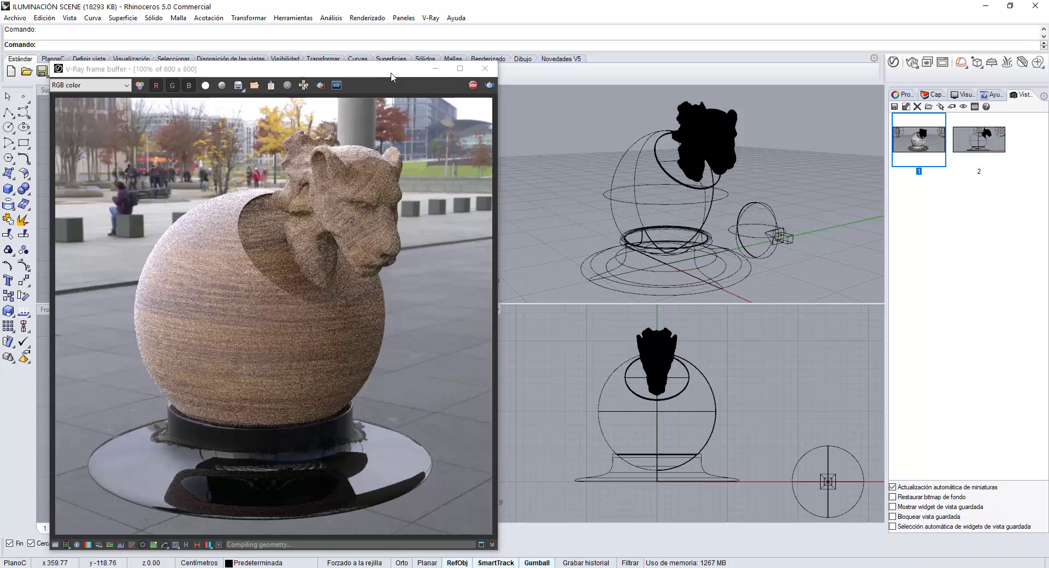
drag(385, 74, 752, 85)
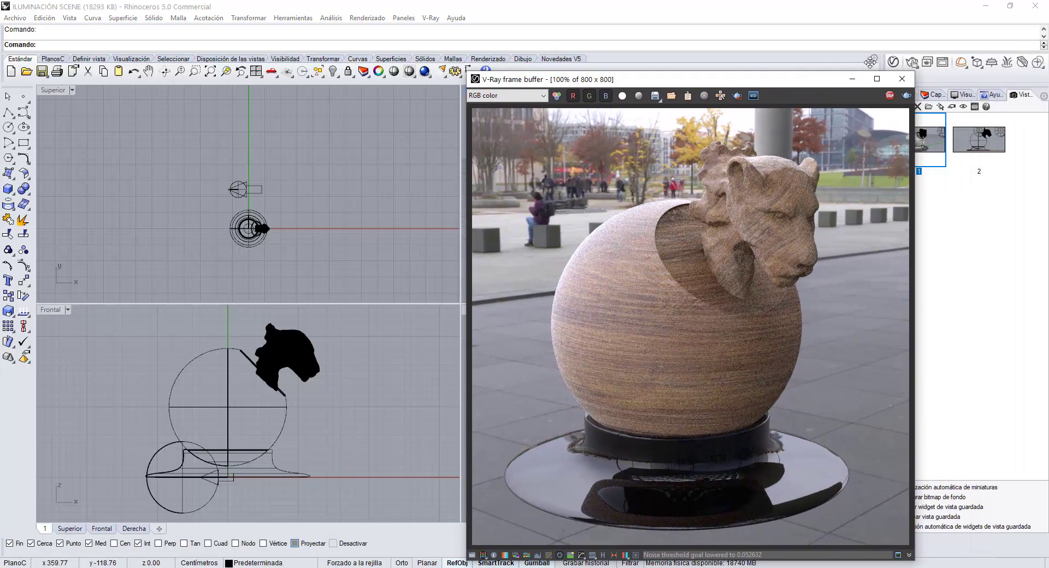
Step: Make the Dome Light invisible in its options so the HDR image is hidden from the render background
click(893, 63)
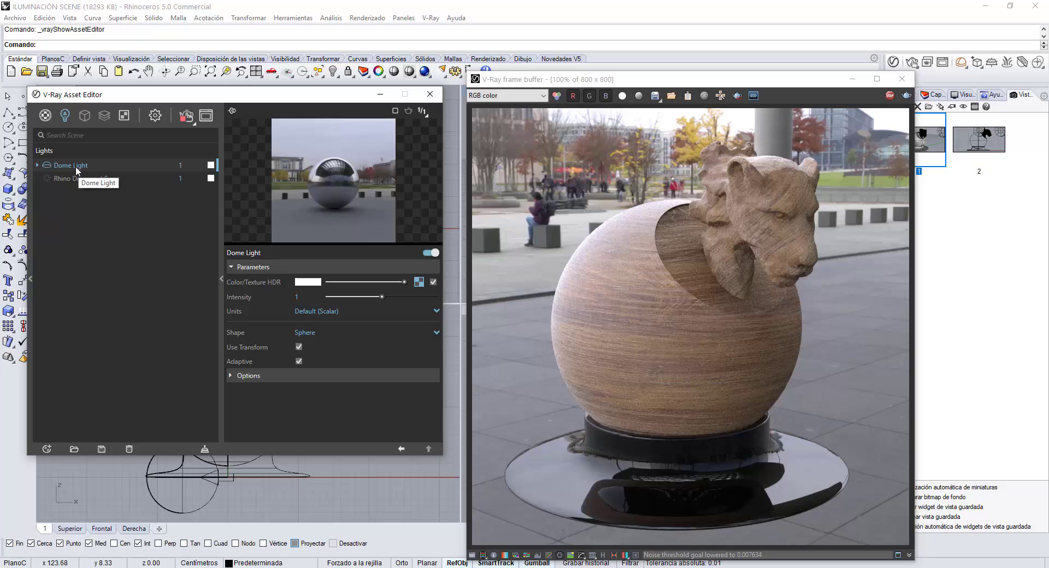
click(263, 376)
scroll(267, 389, down, 2)
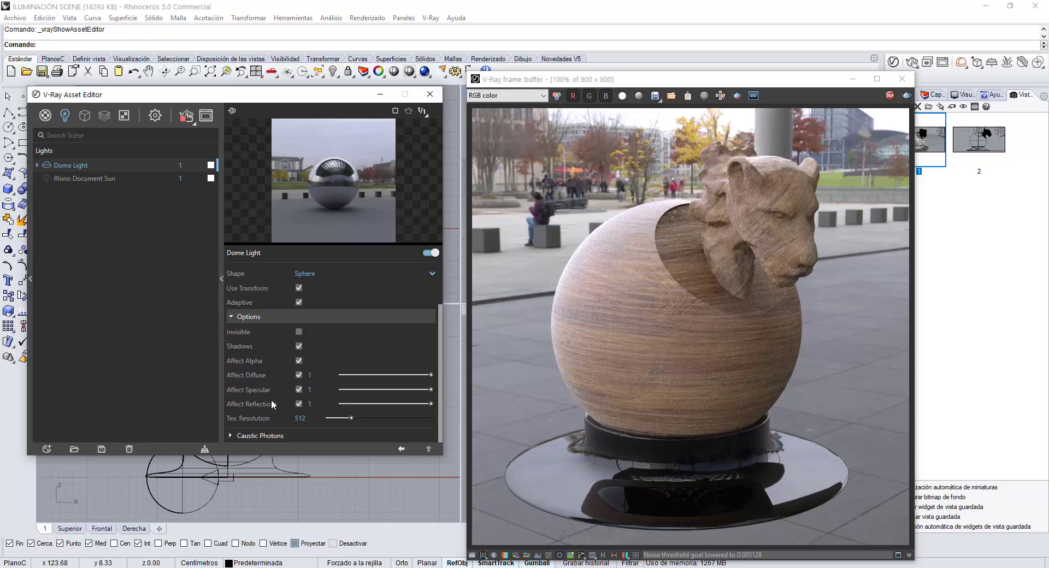
click(298, 332)
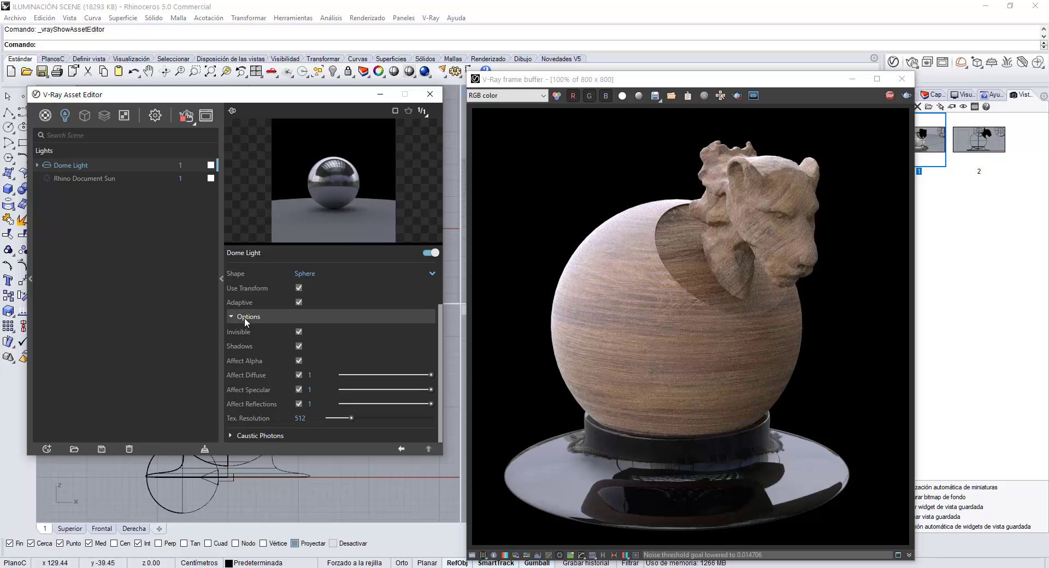
scroll(315, 380, up, 3)
click(250, 376)
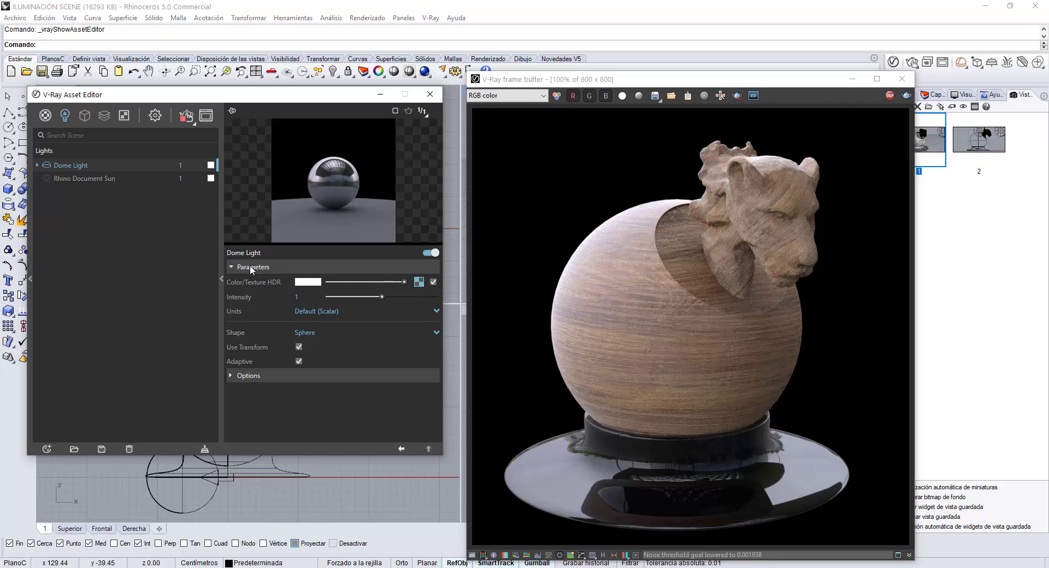
Step: Rotate the dome light's HDR bitmap horizontally in its texture placement, trying Rotate H 90 and setting it to 180
click(419, 282)
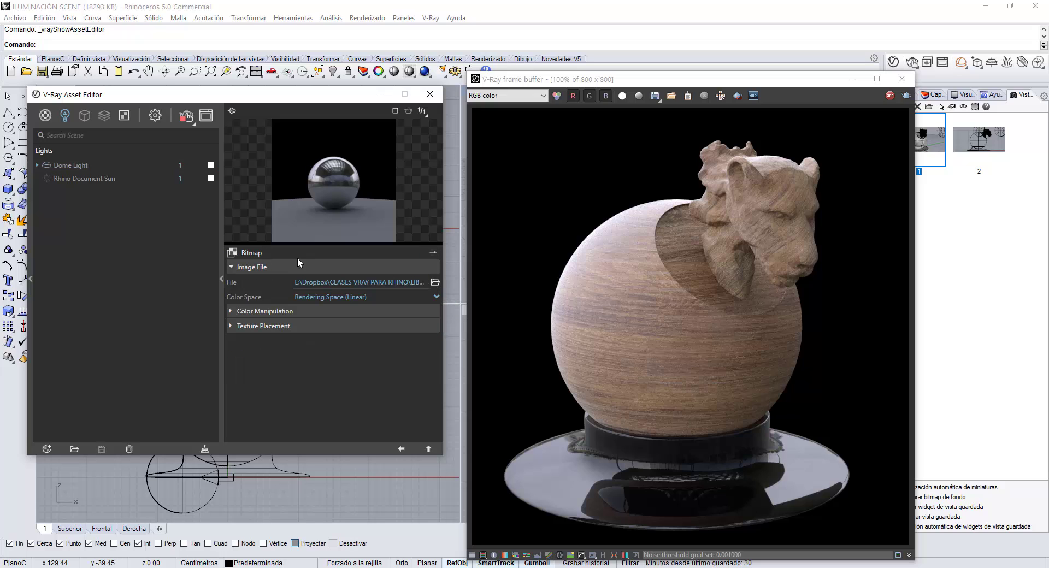
click(259, 327)
scroll(265, 320, down, 3)
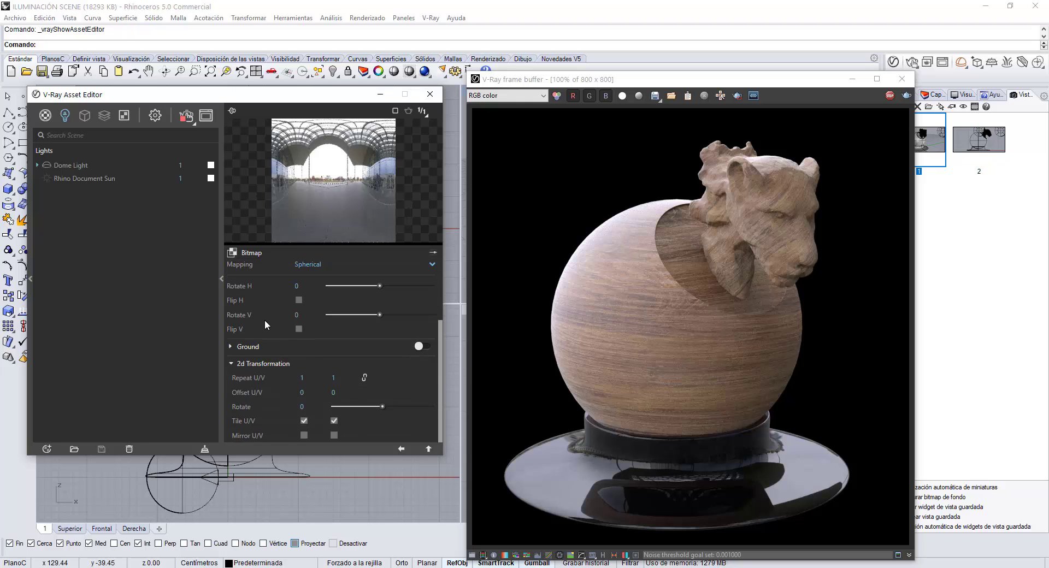
scroll(264, 319, up, 1)
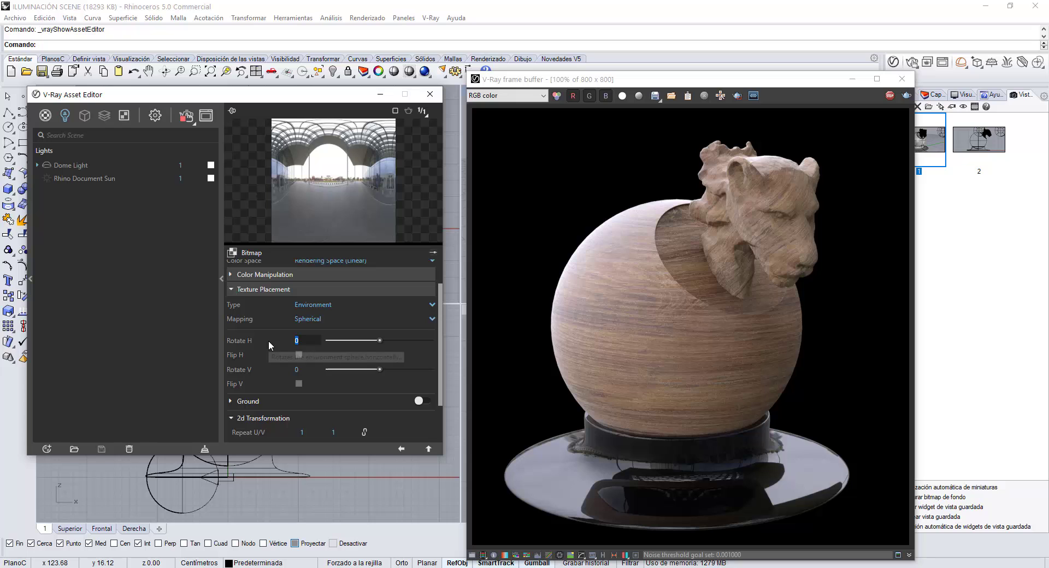
text(90)
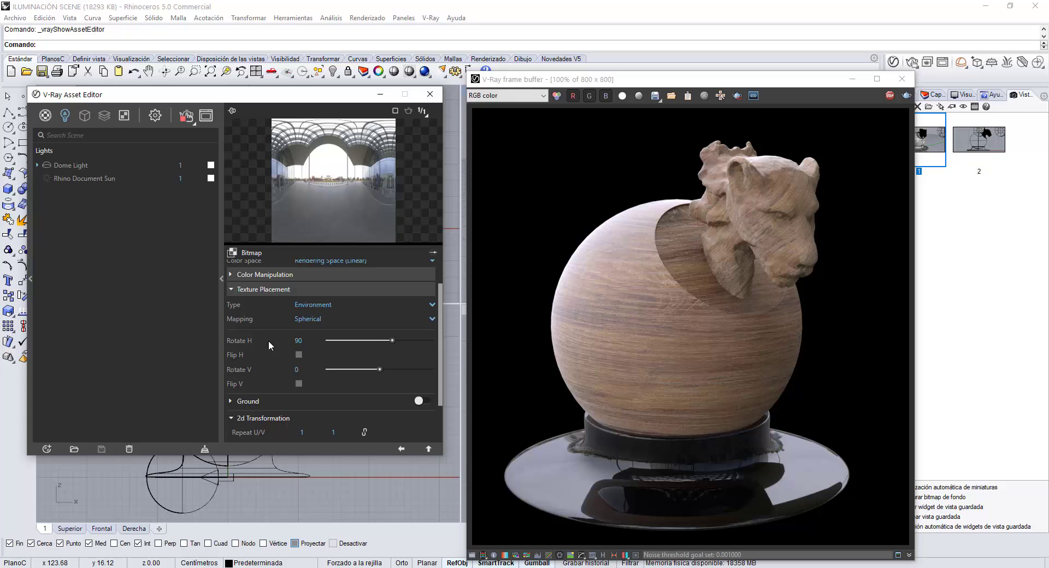
key(Return)
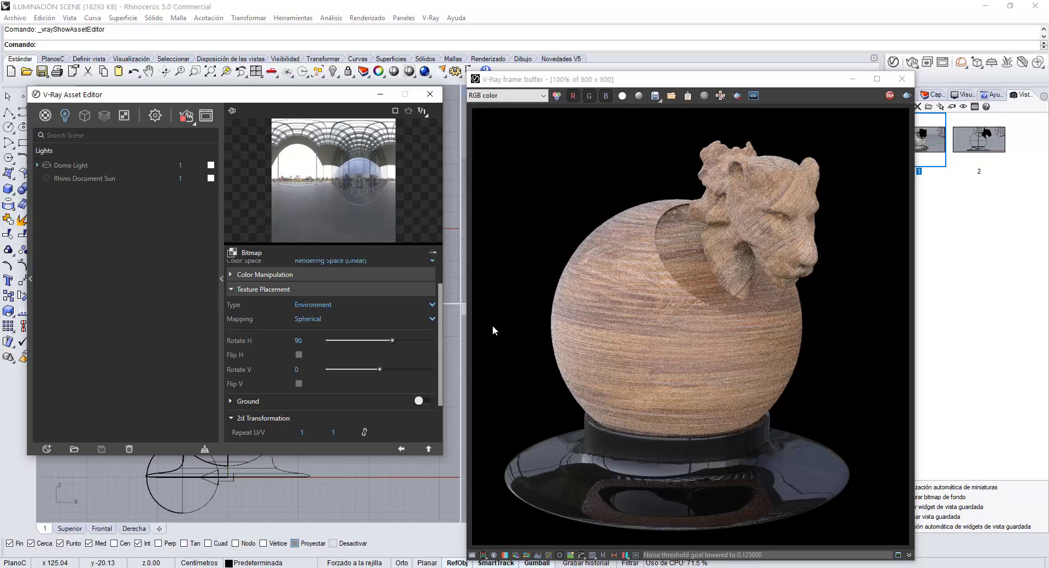
text(180)
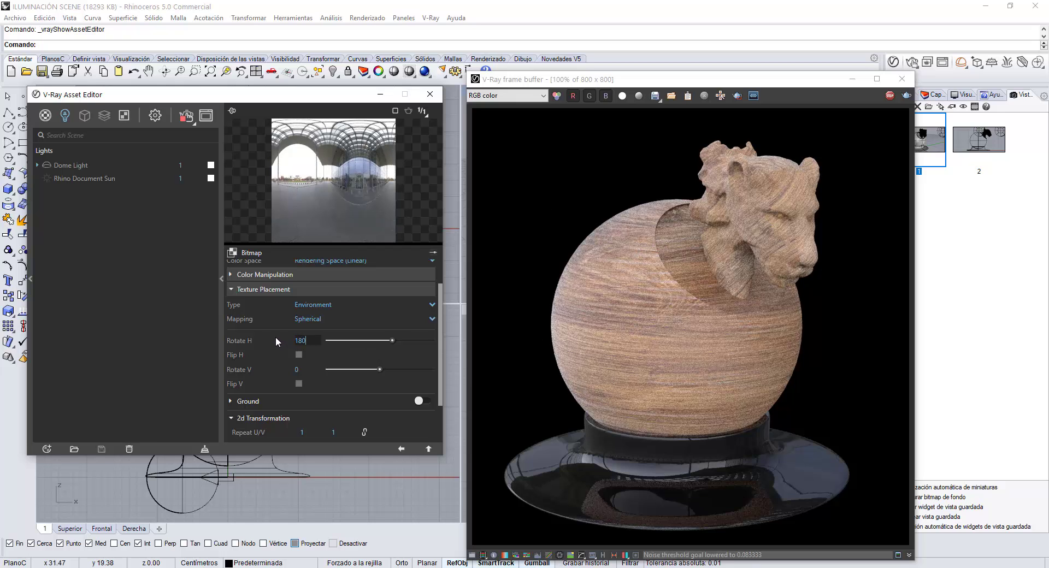
key(Return)
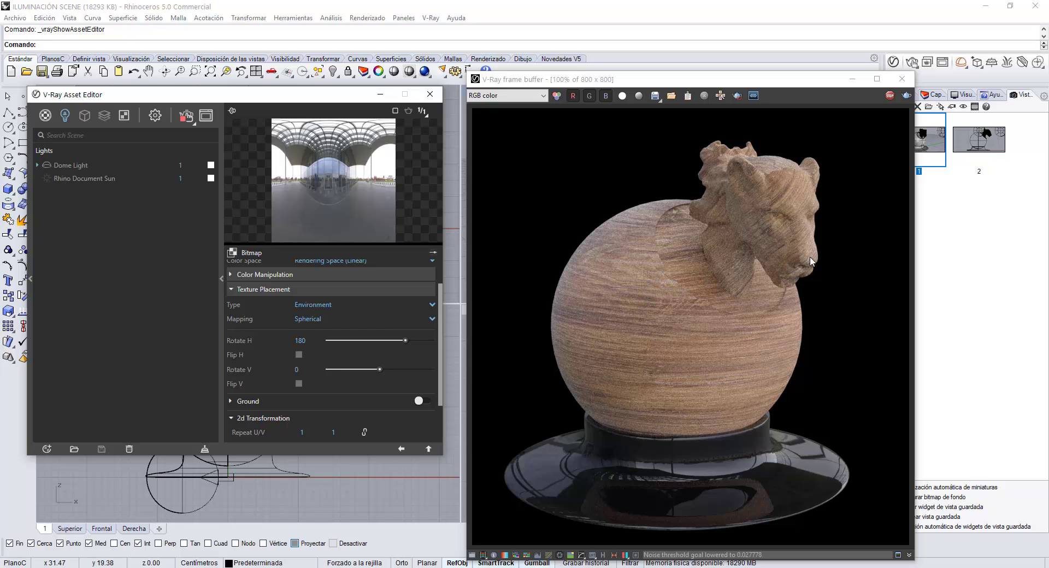
Step: Try Rotate H values of 90, 180 and 200 on the dome light's HDR bitmap
double_click(296, 340)
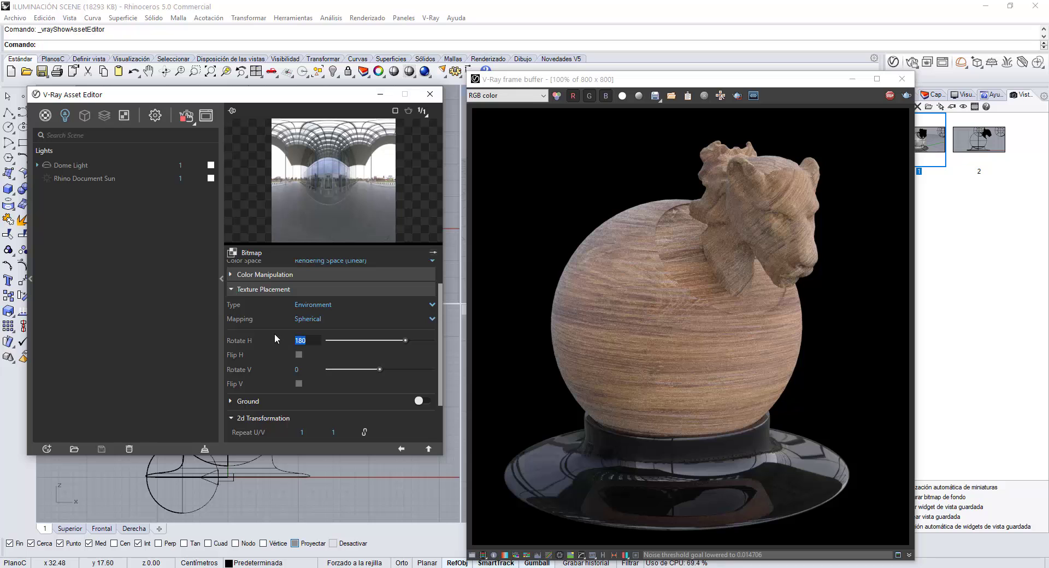
text(90)
key(Return)
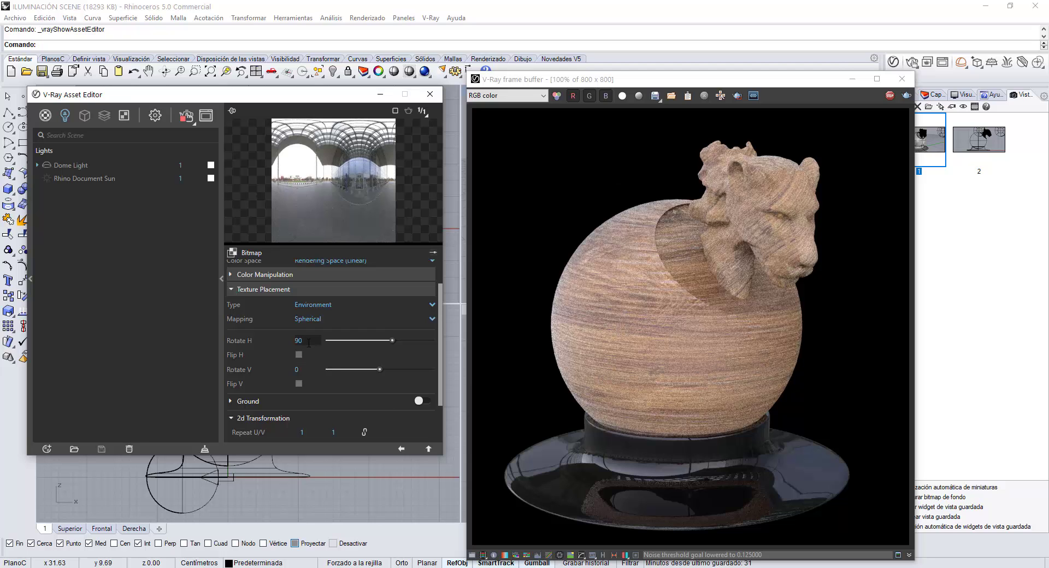
text(180)
key(Return)
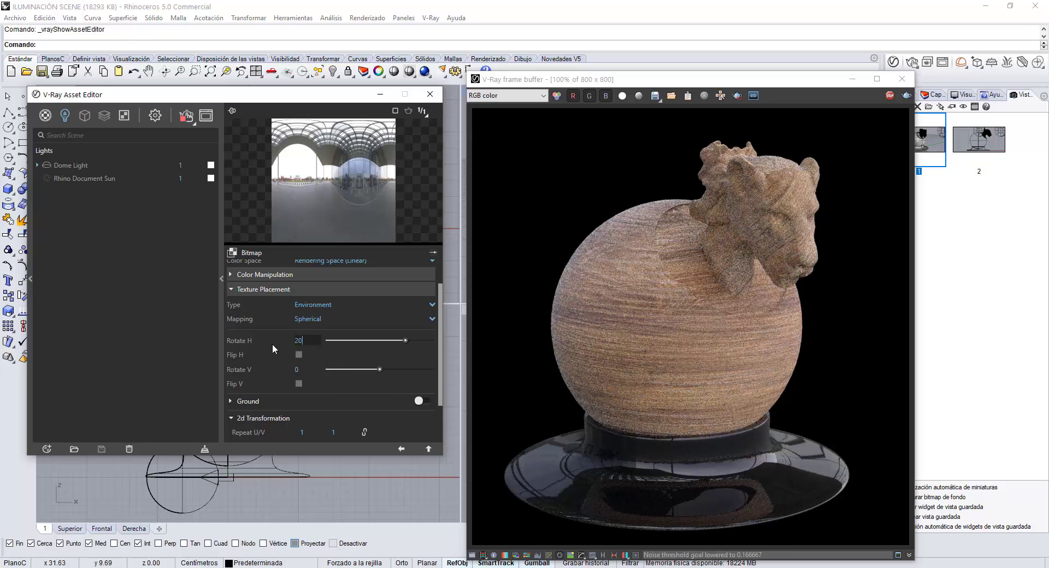
text(200)
key(Return)
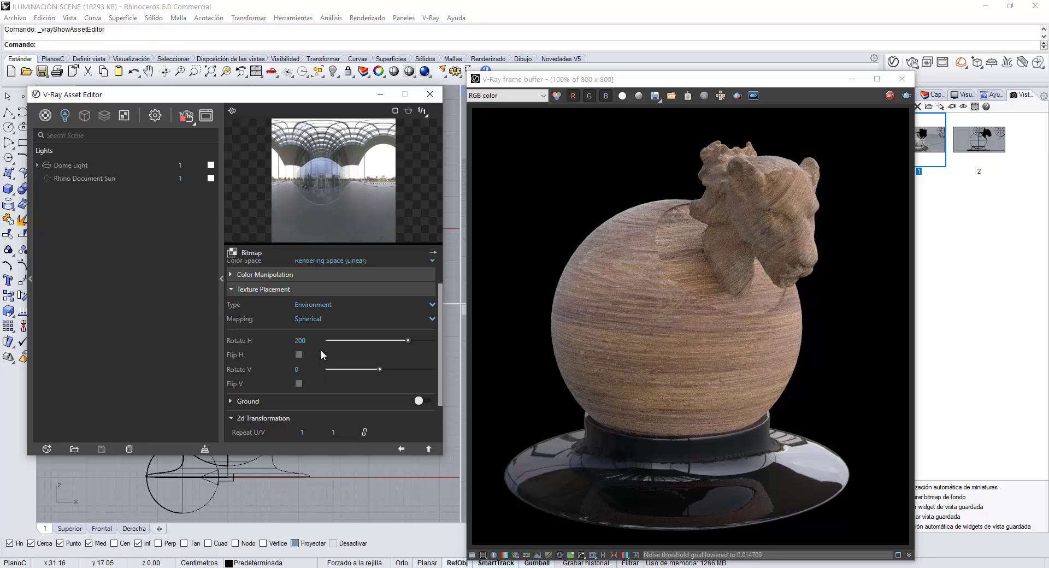
Step: Try Rotate H 250 on the dome light's HDR bitmap and reset the rotation to 0
drag(313, 343, 258, 350)
text(250)
key(Return)
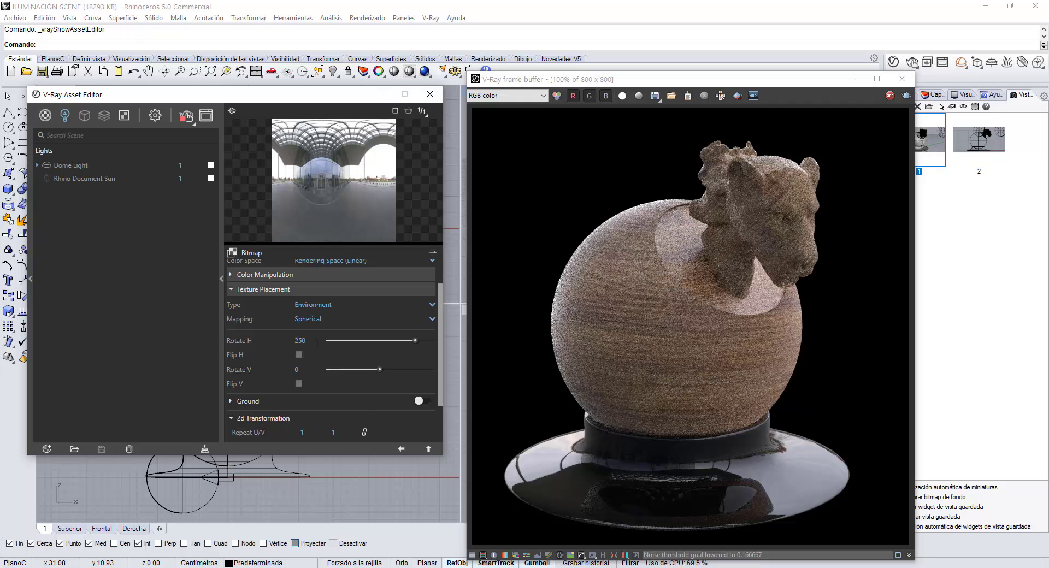
drag(313, 342, 264, 348)
text(0)
key(Return)
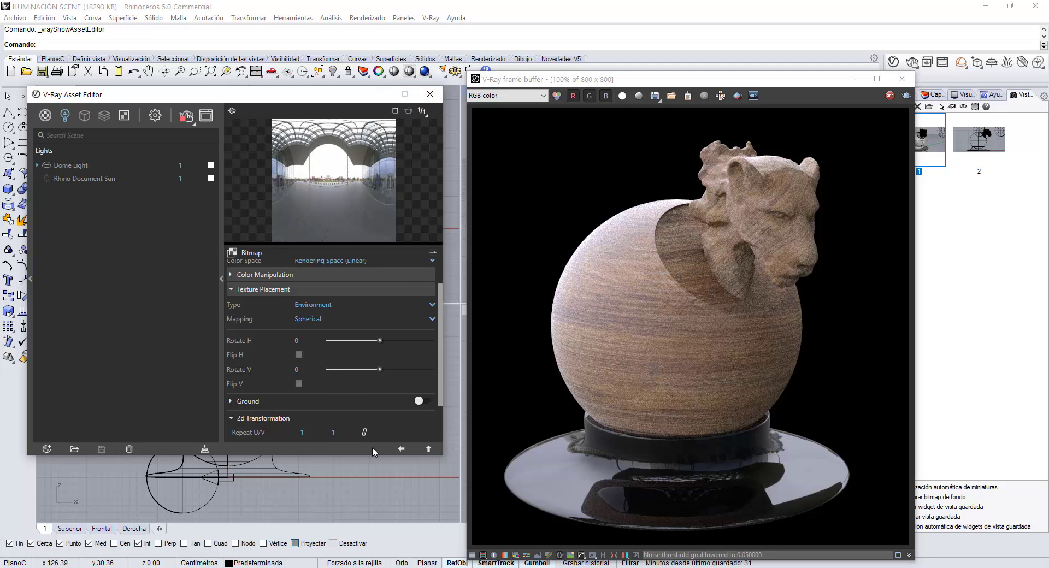
Step: Load canada_montreal_loft_max_sunny as the Dome Light's bitmap file and set its Rotate H to 90
click(402, 449)
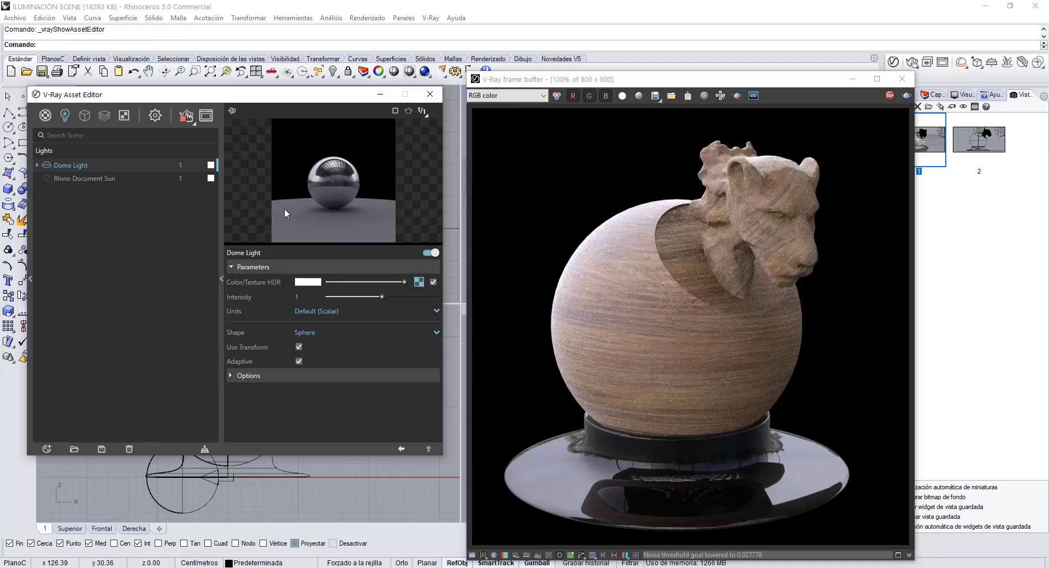
click(419, 282)
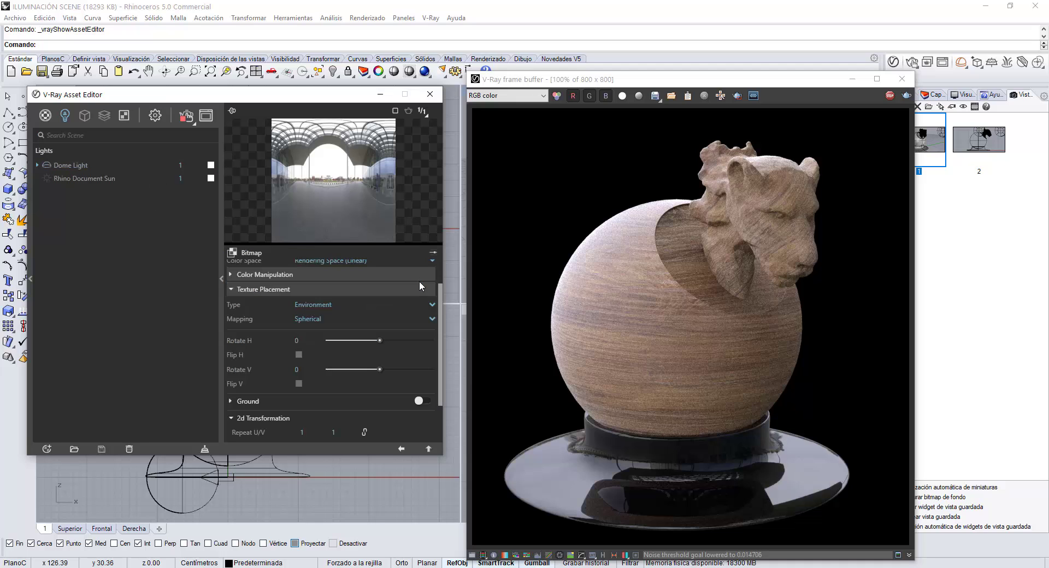
scroll(404, 328, up, 2)
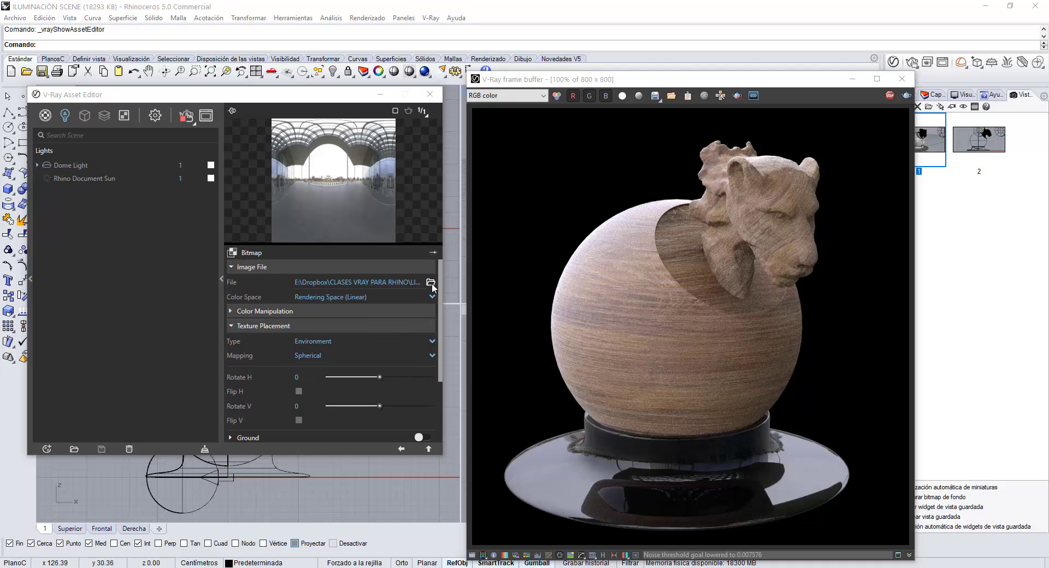
click(431, 282)
double_click(201, 143)
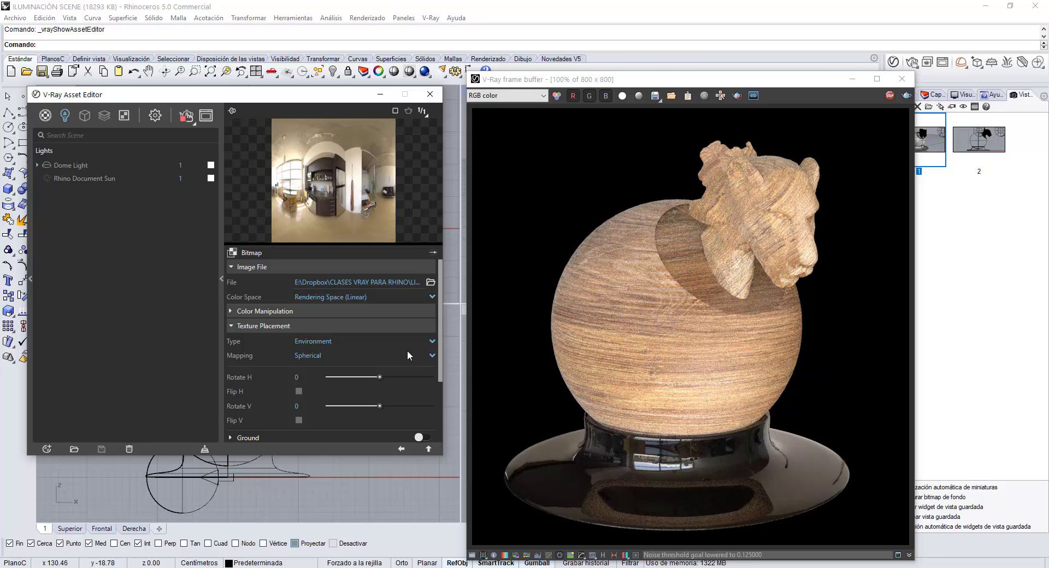
text(0)
key(Return)
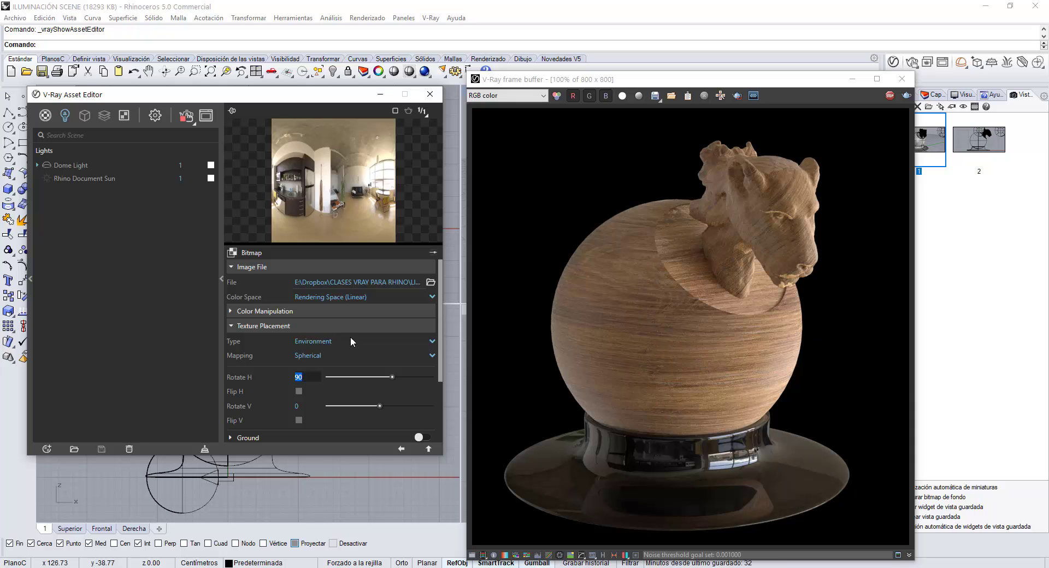
Step: Replace the dome bitmap with canada_montreal_pierre_kitchen, trying Rotate H 0 and setting it to 250
click(430, 282)
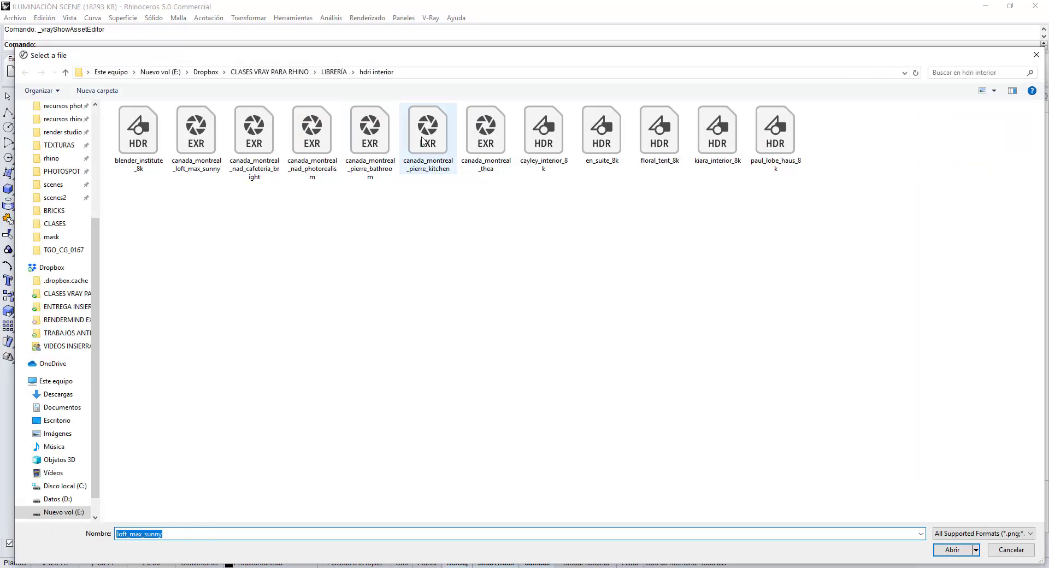
double_click(418, 143)
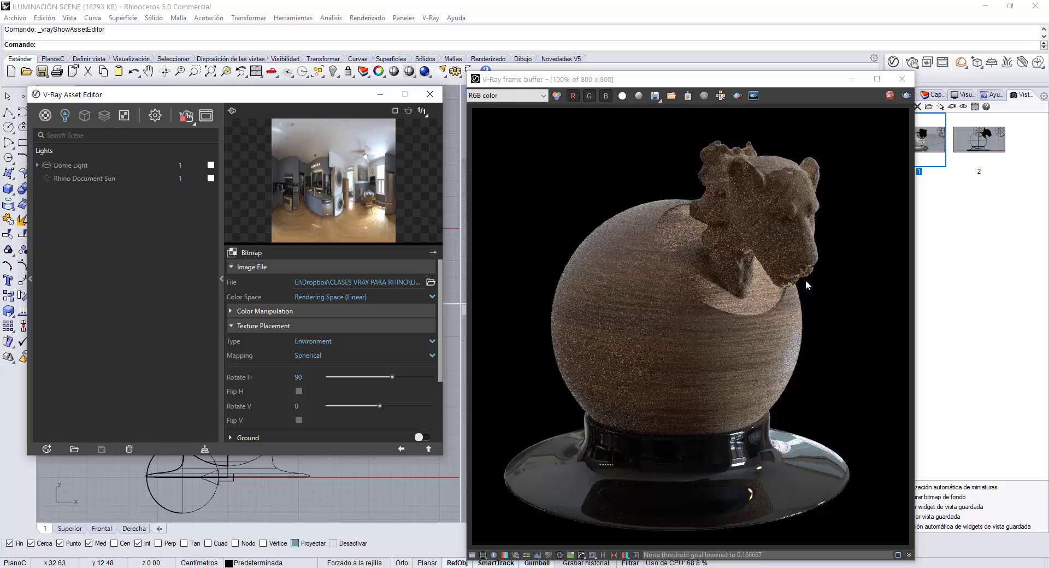
drag(305, 378, 254, 381)
text(0)
key(Return)
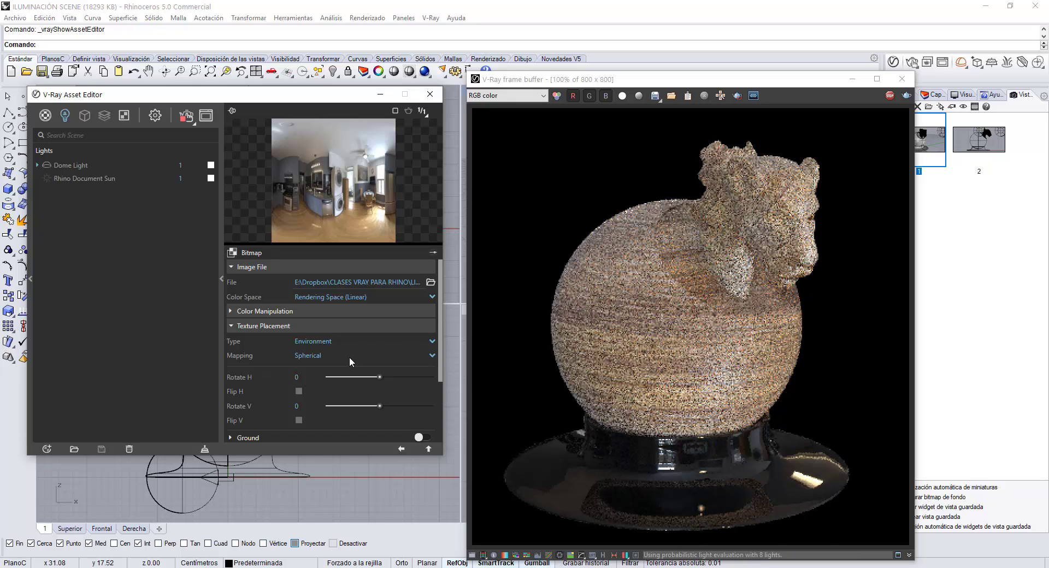
drag(301, 377, 265, 380)
text(250)
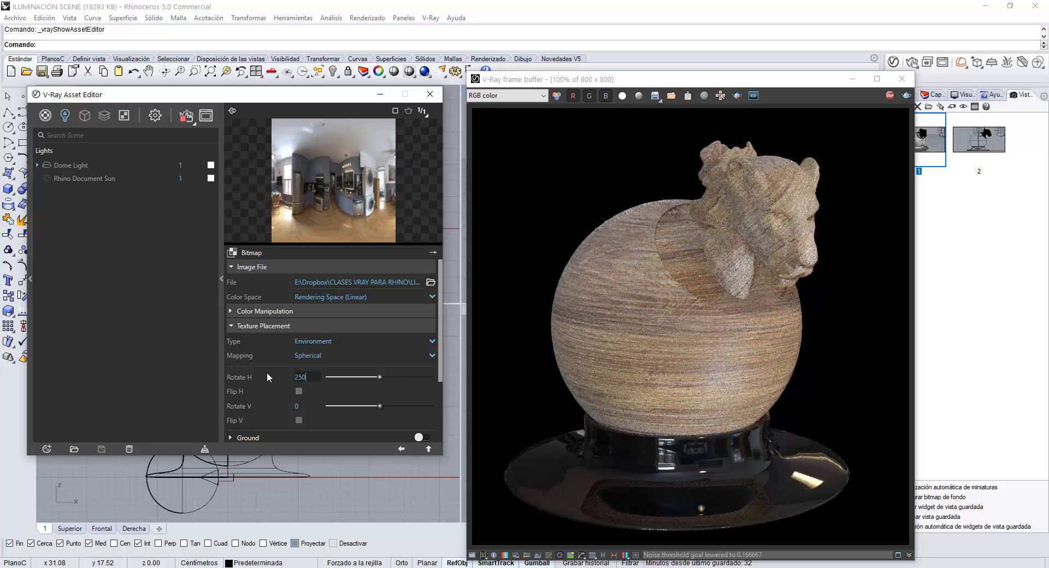
key(Return)
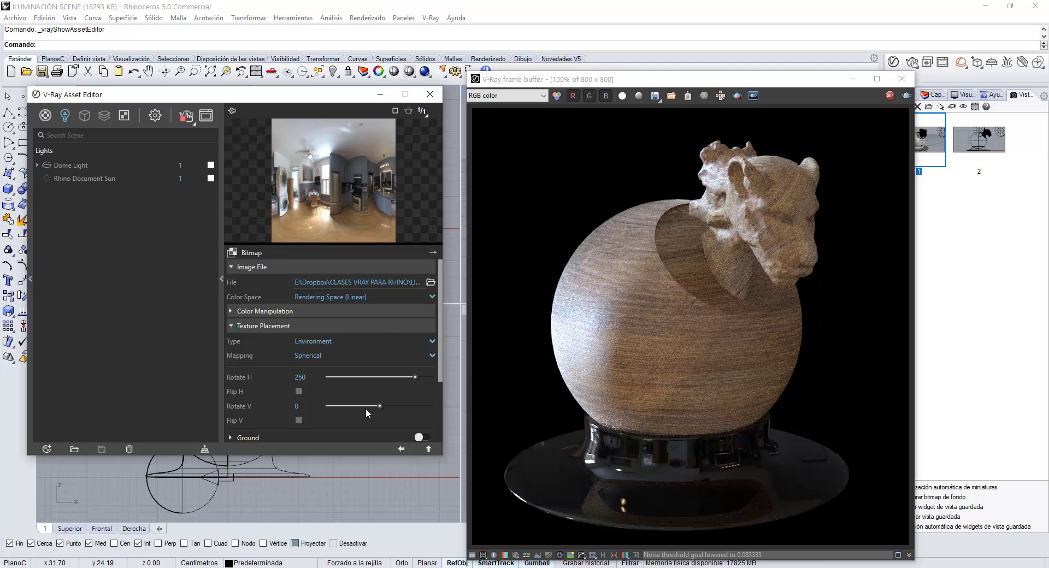
Step: Raise the Dome Light's intensity to 1,5, try 3, and return it to 1,5
click(180, 165)
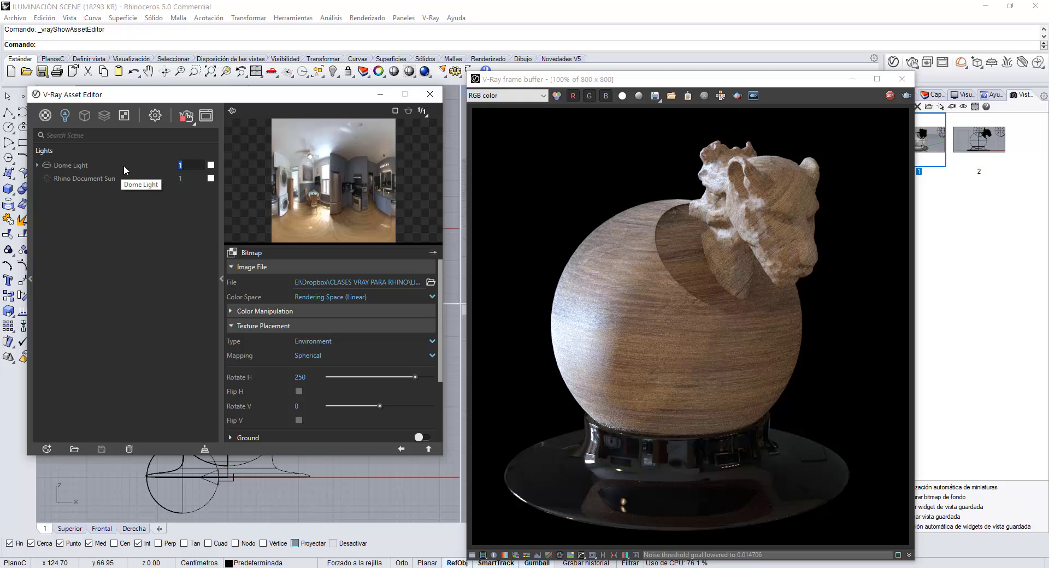
click(189, 166)
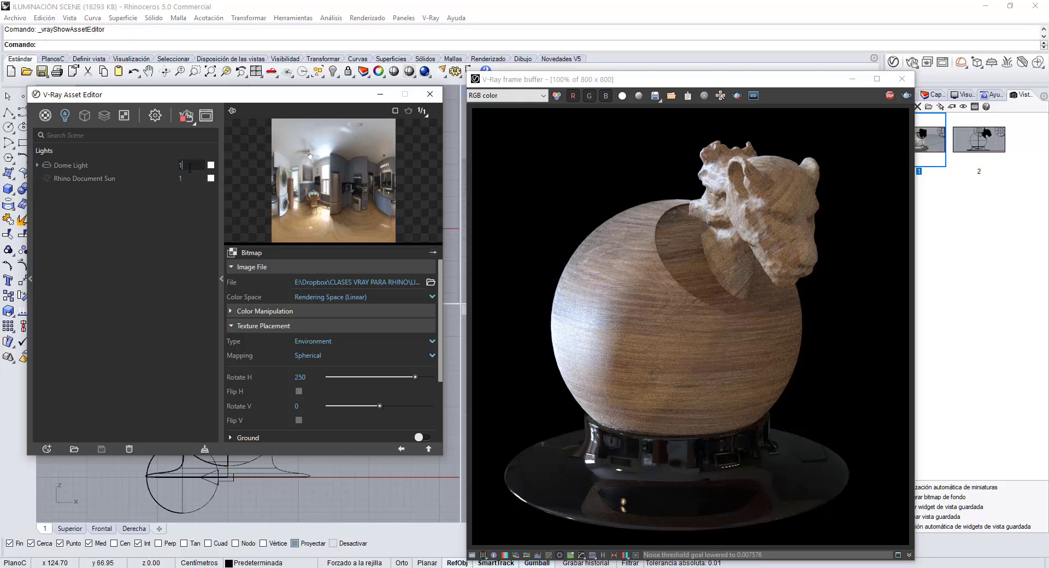
text(,5)
key(Return)
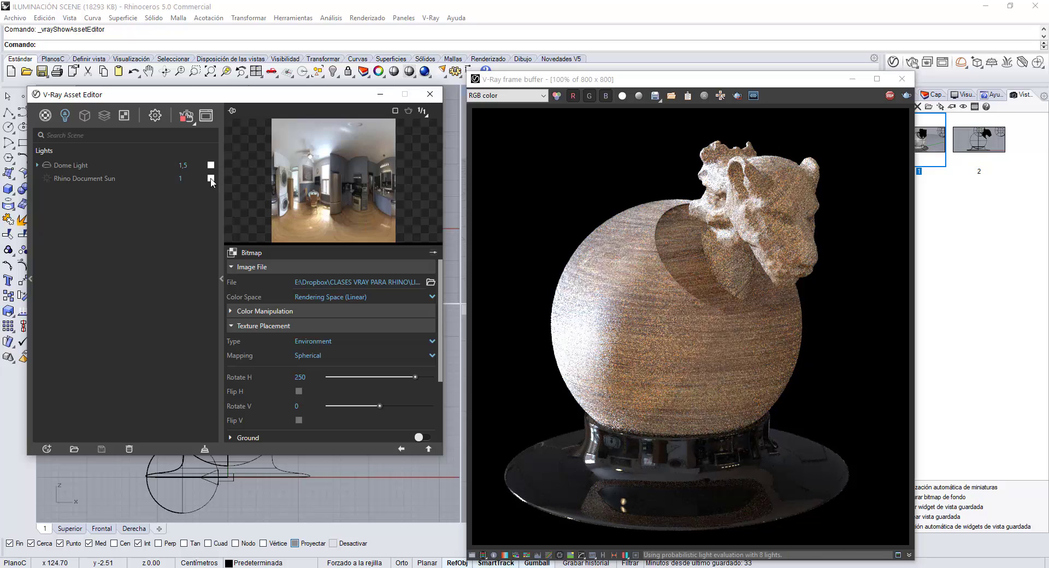
text(3)
key(Return)
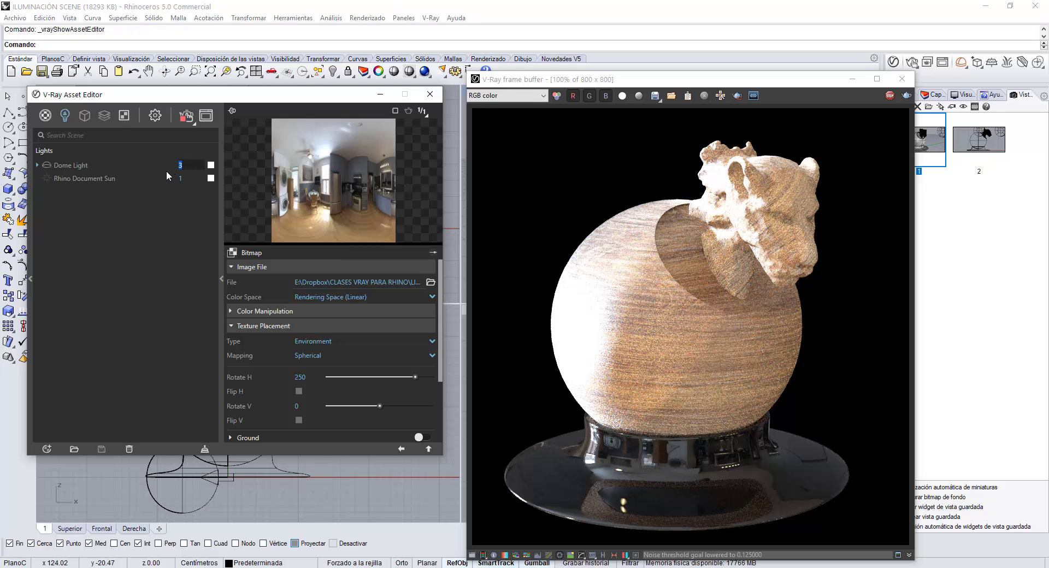
text(1,5)
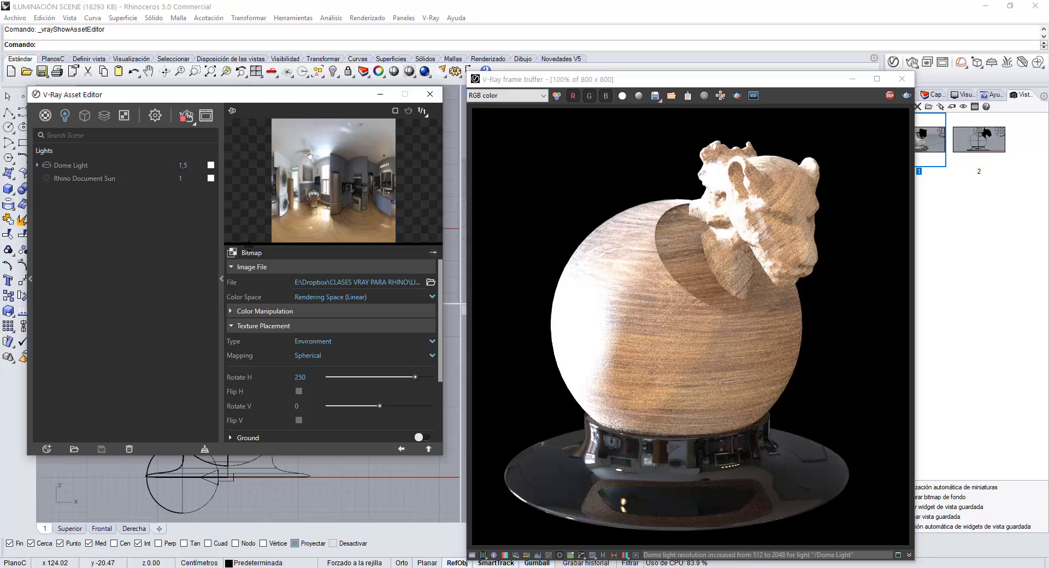
key(Return)
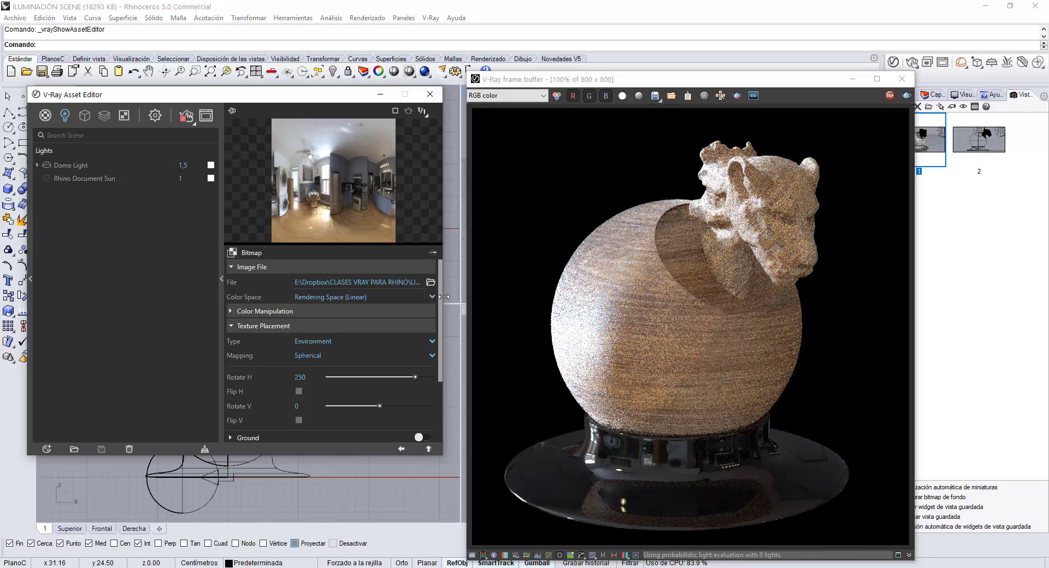
Step: Try blender_institute_8k and canada_montreal_nad_photorealism as the dome bitmap, and settle on paul_lobe_haus_8k
click(431, 282)
double_click(138, 134)
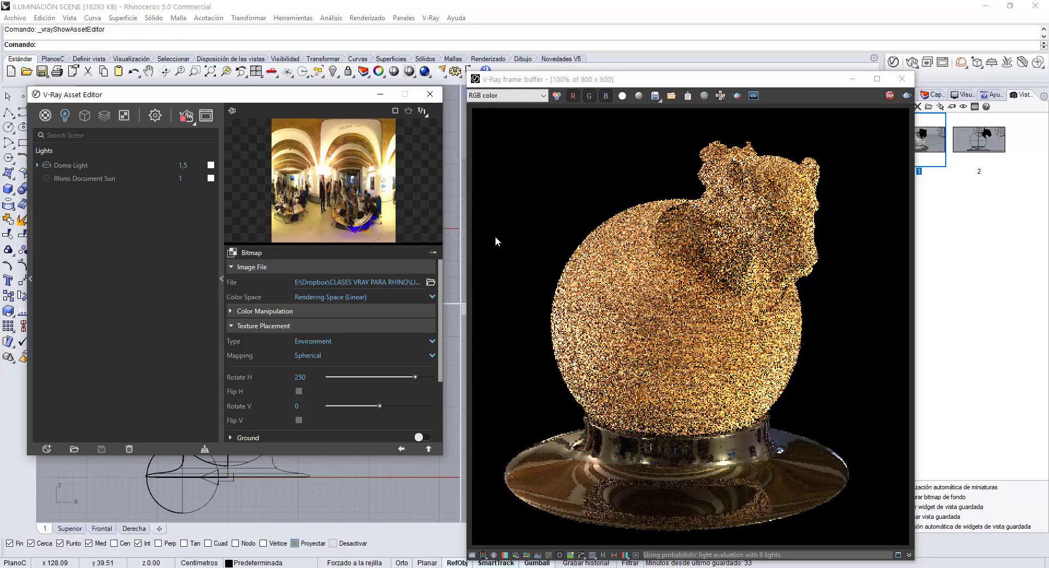
click(430, 282)
double_click(312, 132)
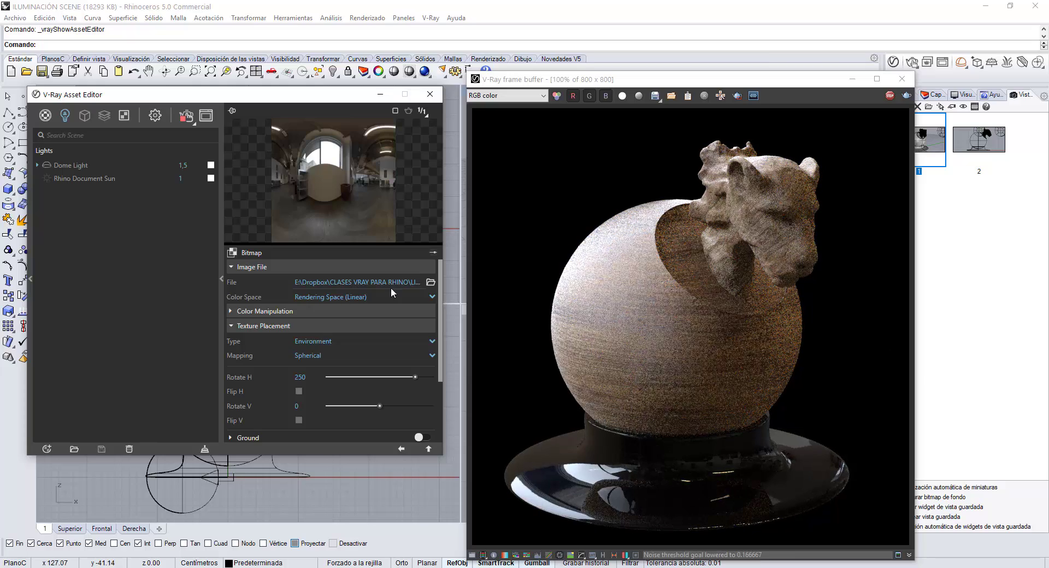
click(430, 282)
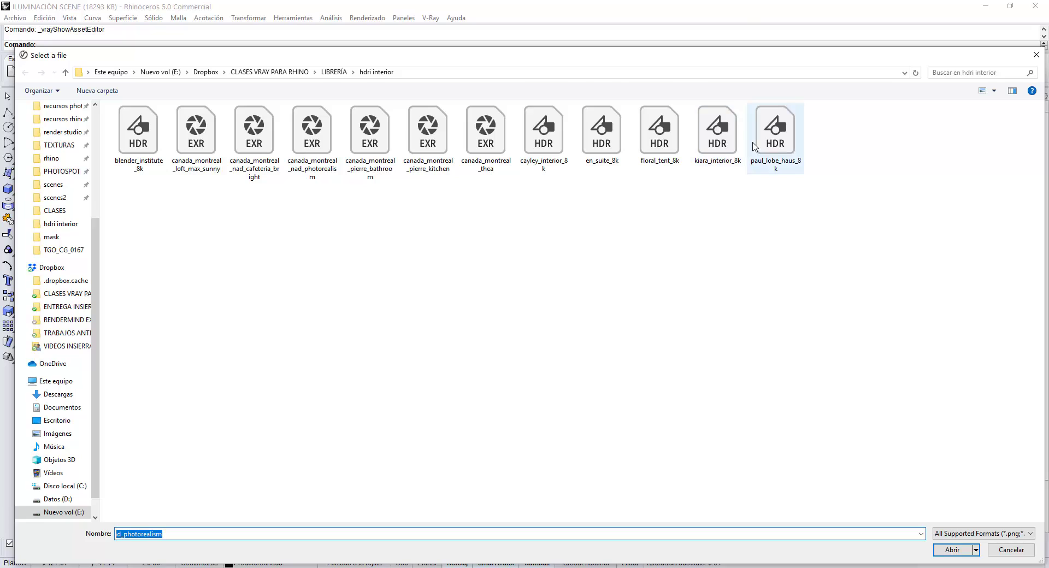
double_click(773, 134)
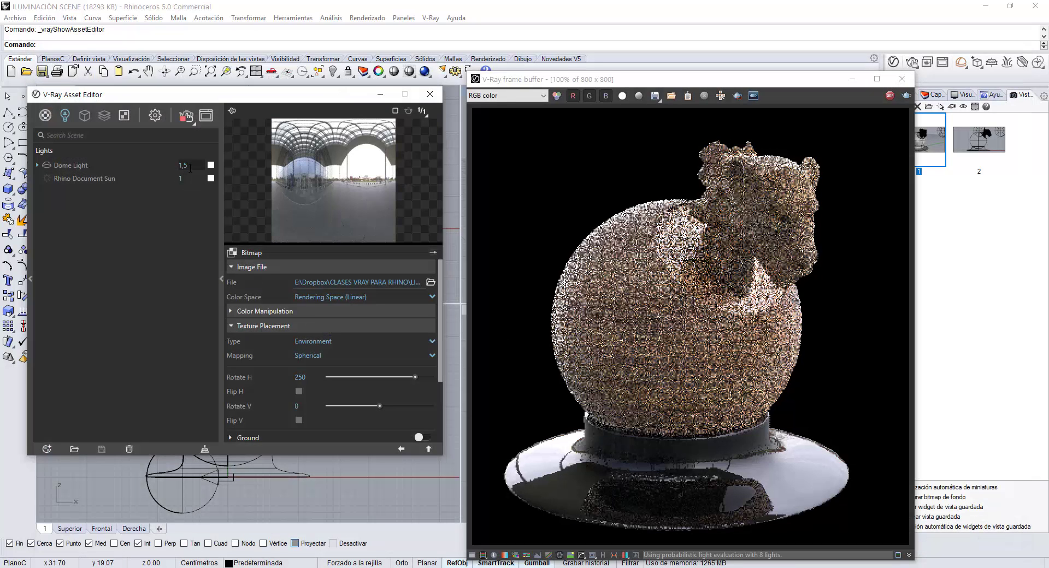
Step: Set the dome bitmap's Rotate H to 0 and stop the interactive render
drag(308, 378, 261, 368)
text(0)
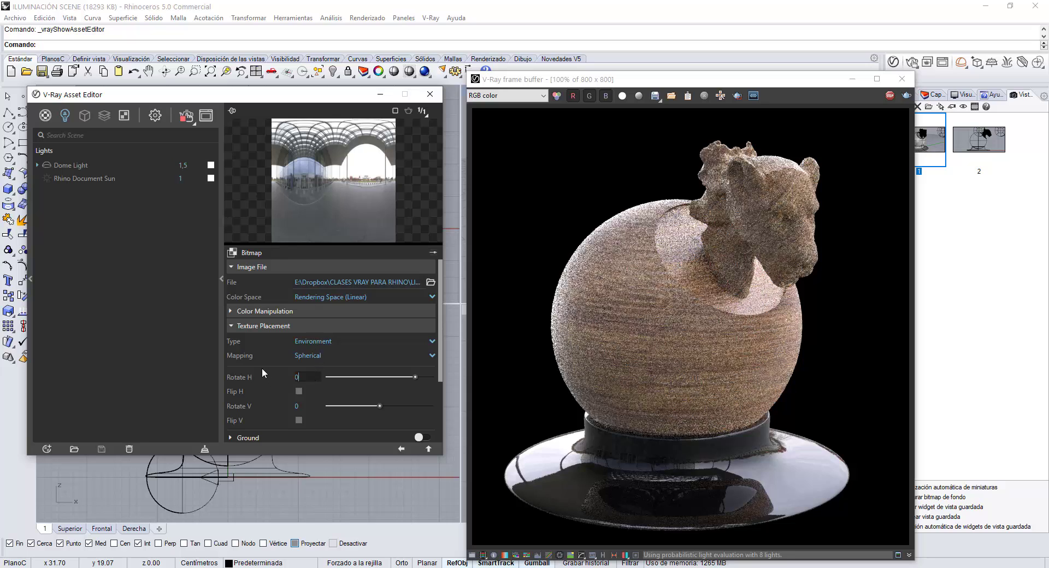
key(Return)
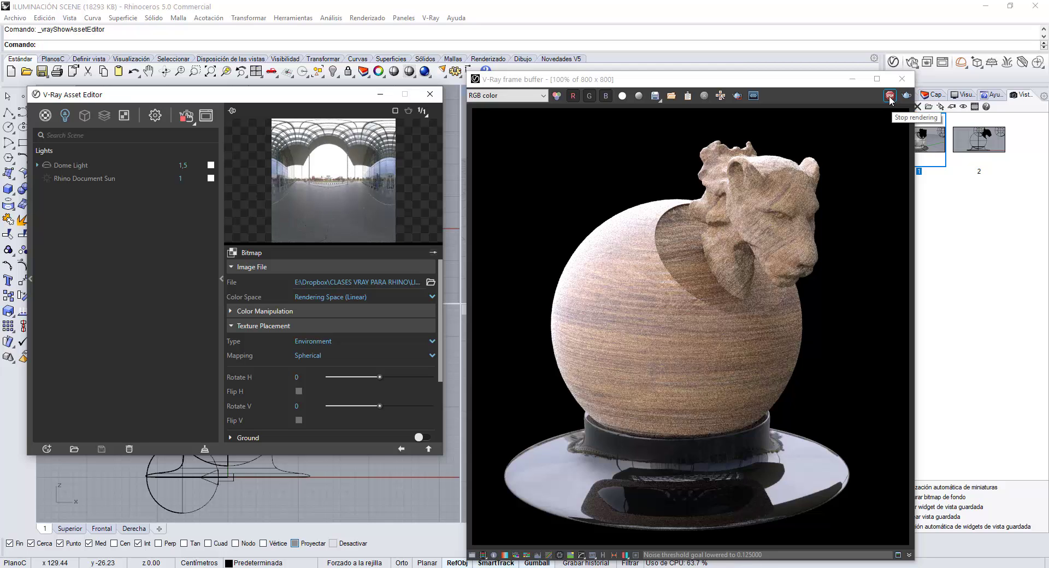
click(890, 97)
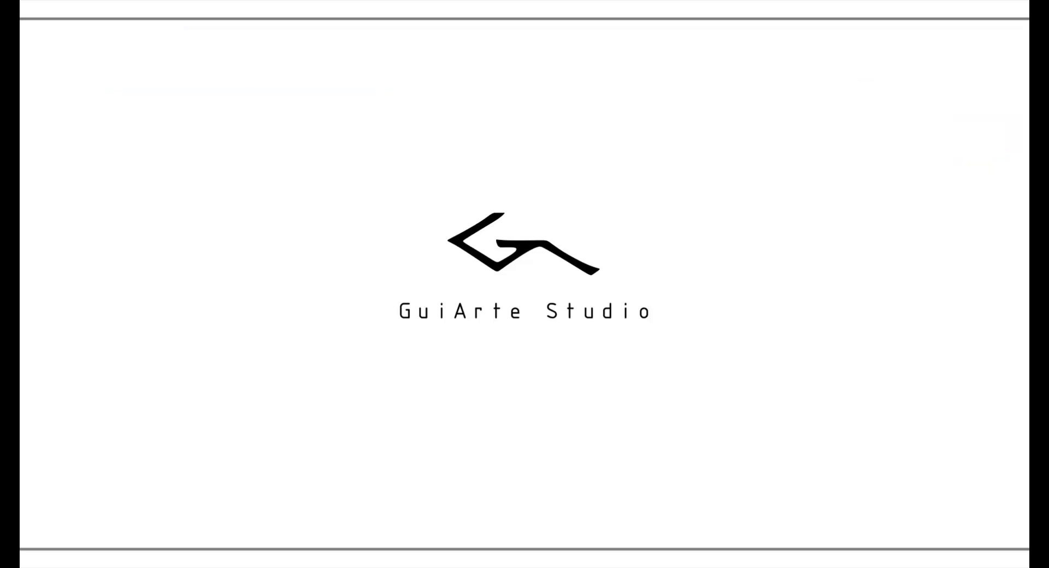